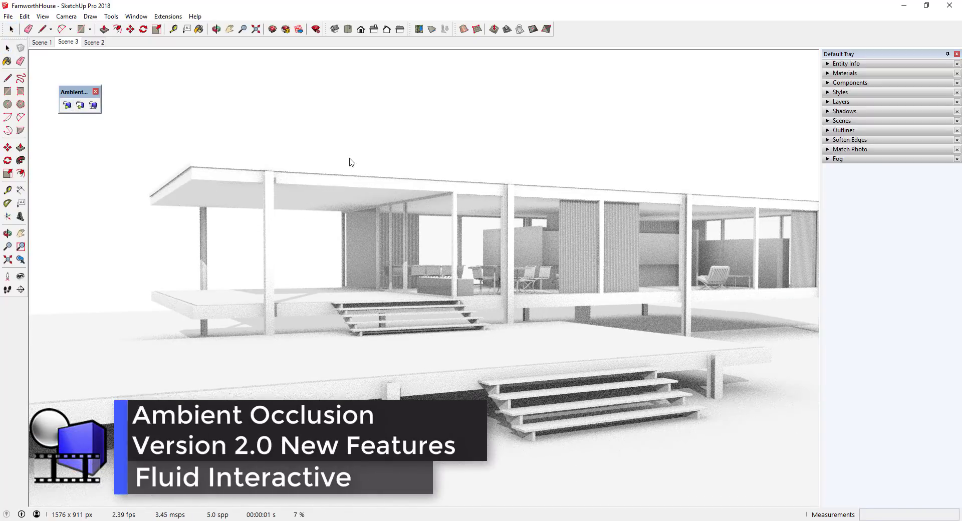
# Switch the render to the coloured AmbientOcclusion preset
pyautogui.rightClick(351, 162)
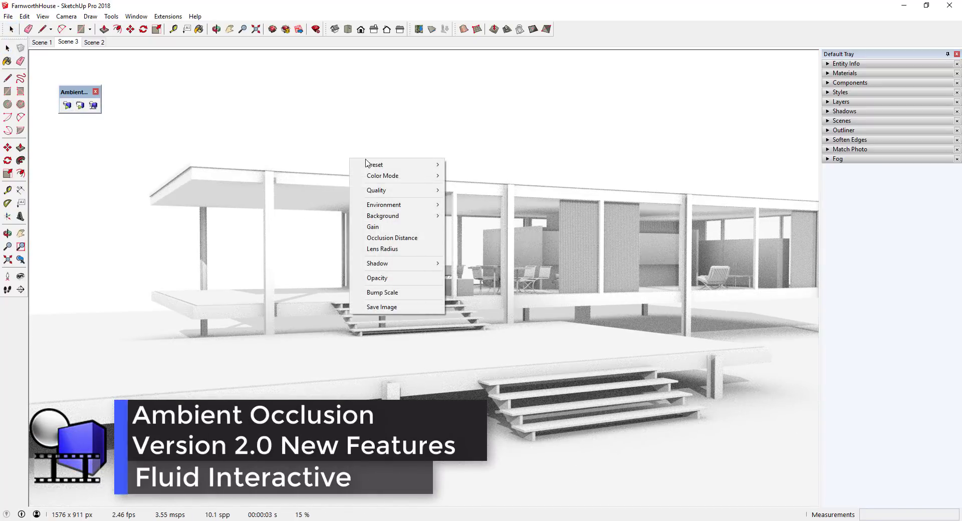
pyautogui.moveTo(373, 168)
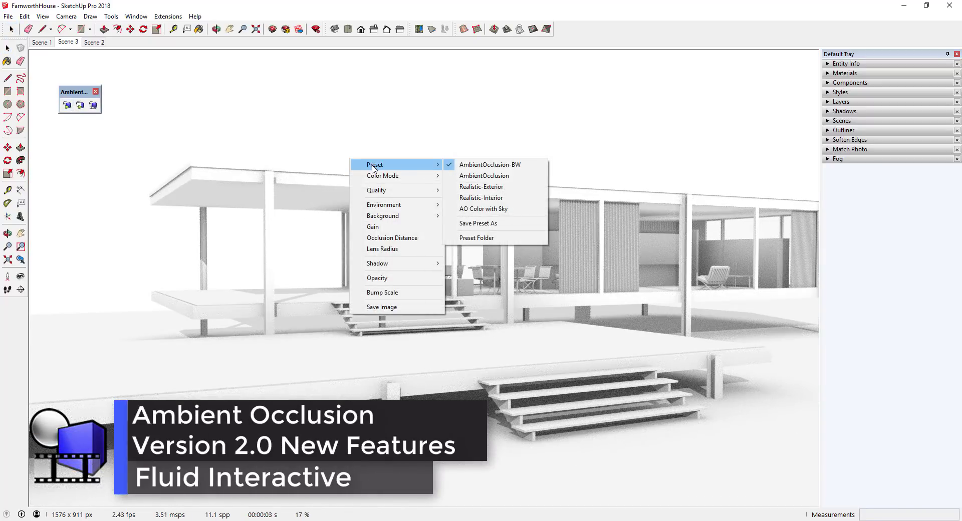
pyautogui.click(482, 176)
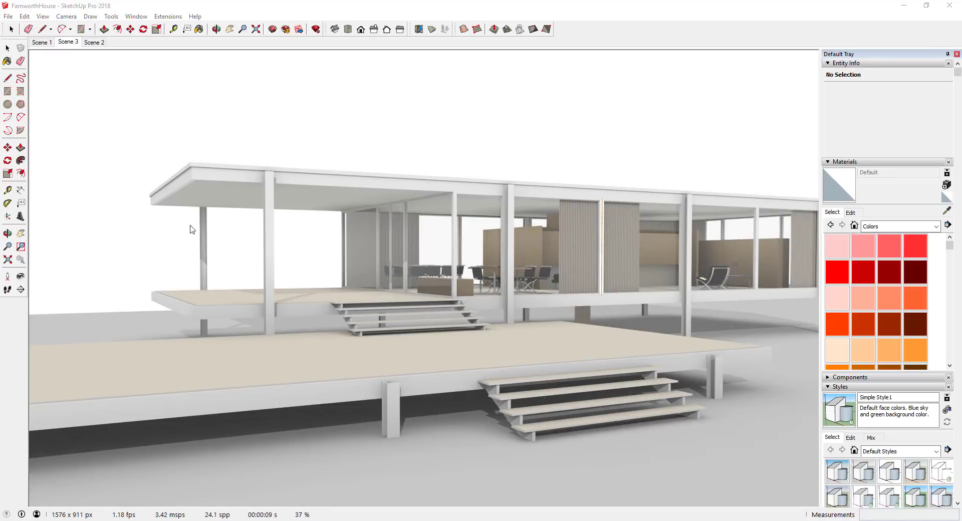
# Set shadow contrast to 0.537 and shadow softness to 0.243
pyautogui.rightClick(147, 221)
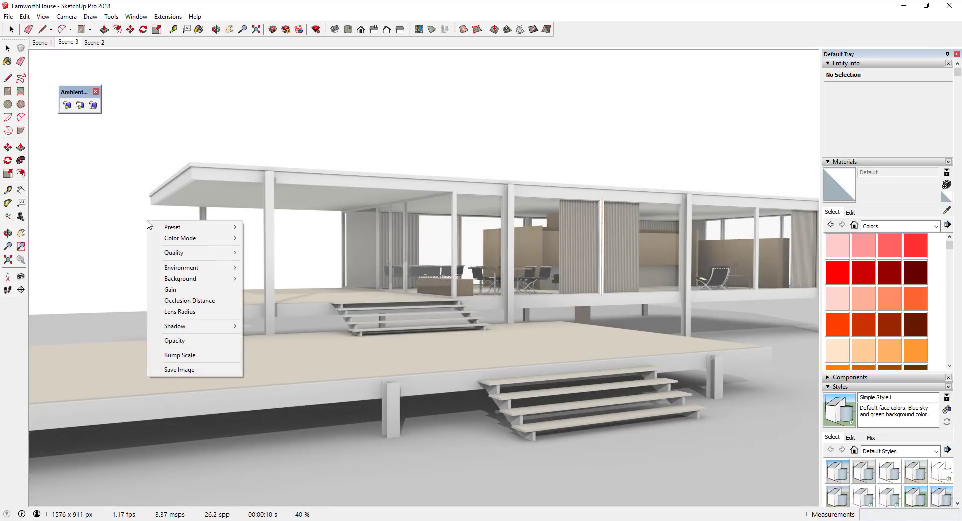
pyautogui.moveTo(190, 325)
pyautogui.click(275, 341)
pyautogui.moveTo(298, 339); pyautogui.dragTo(358, 339)
pyautogui.rightClick(317, 215)
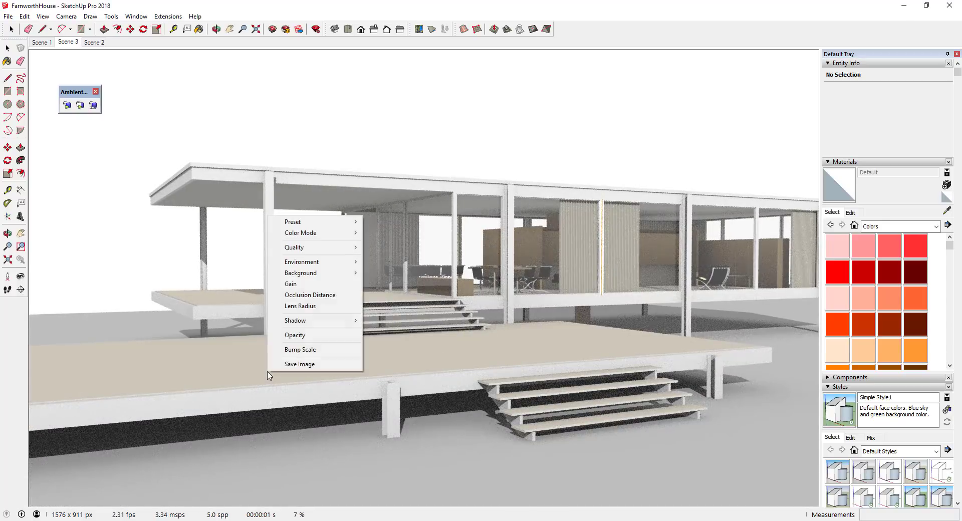
pyautogui.moveTo(325, 321)
pyautogui.click(388, 344)
pyautogui.moveTo(375, 340); pyautogui.dragTo(425, 348)
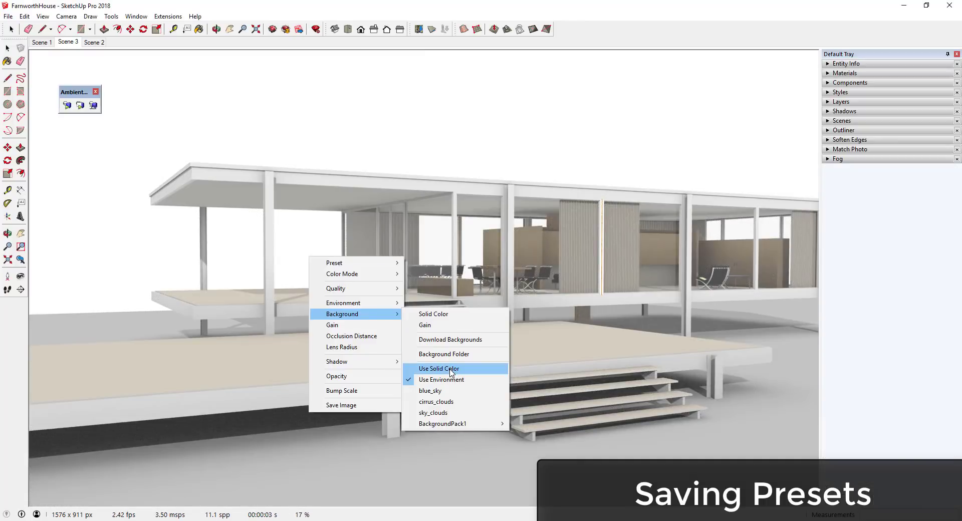
# Use a solid background colour and pick a pale blue in the colour picker
pyautogui.click(451, 368)
pyautogui.rightClick(320, 251)
pyautogui.moveTo(373, 309)
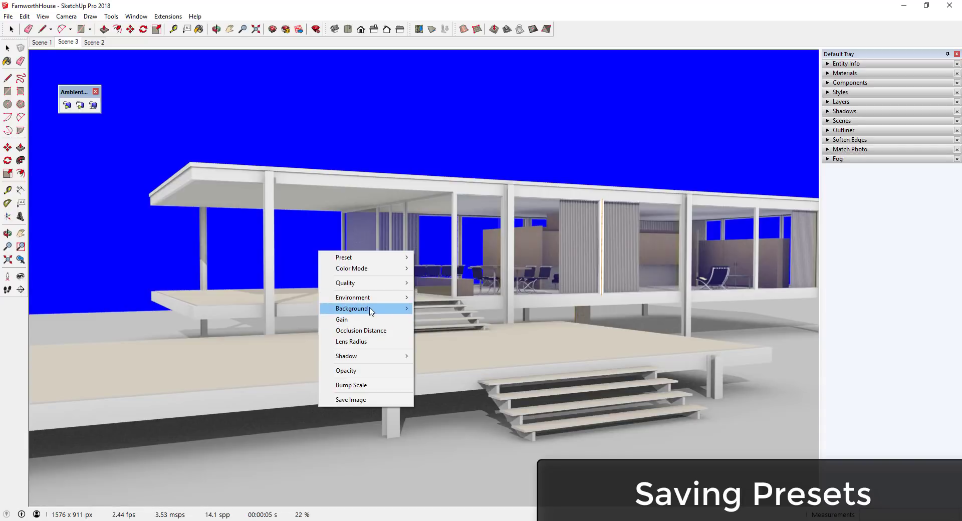
pyautogui.click(435, 312)
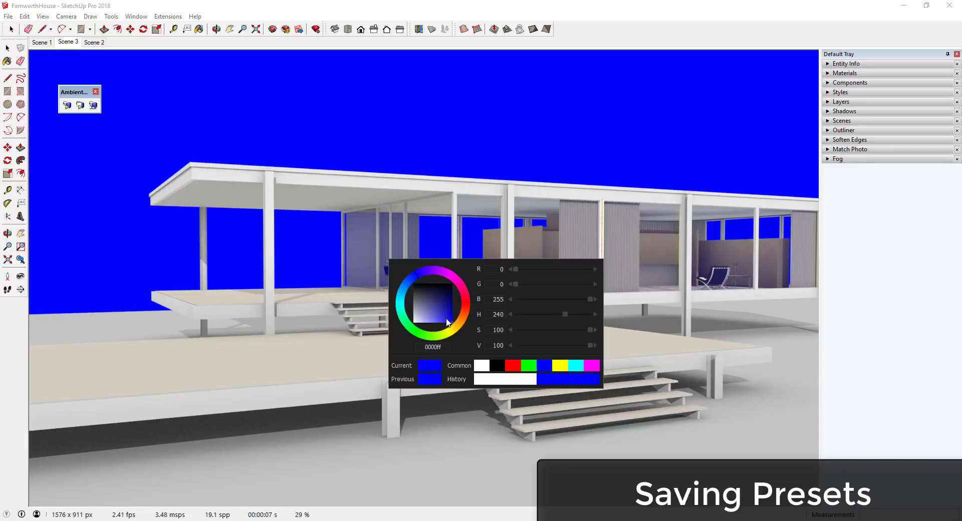
pyautogui.click(448, 319)
pyautogui.moveTo(445, 315); pyautogui.dragTo(426, 317)
pyautogui.click(474, 449)
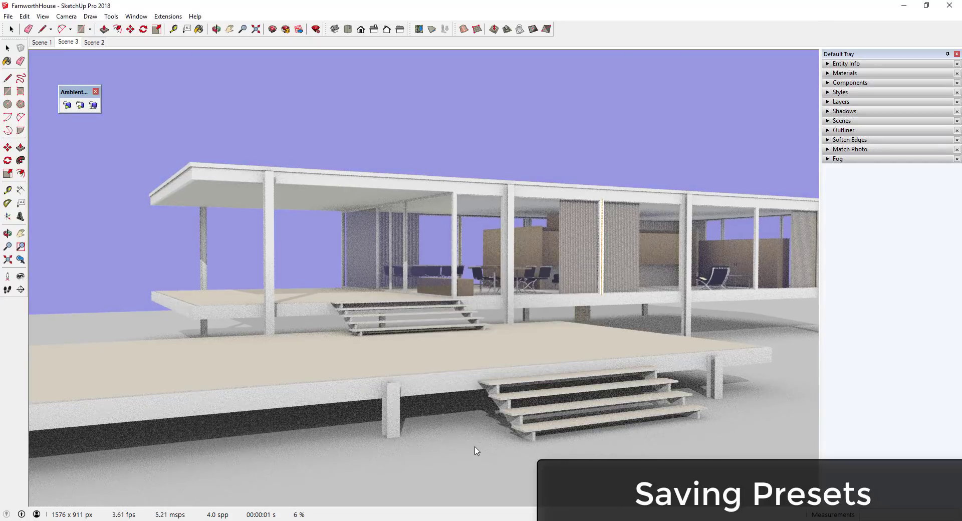
# Choose Save Preset As and enter 'AO Color with Blue Background' as the file name
pyautogui.rightClick(323, 108)
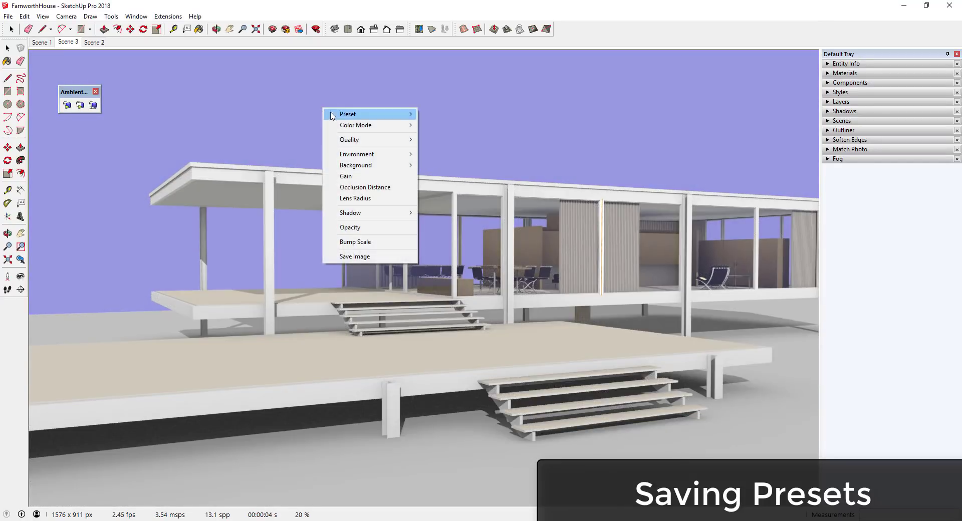
pyautogui.moveTo(349, 115)
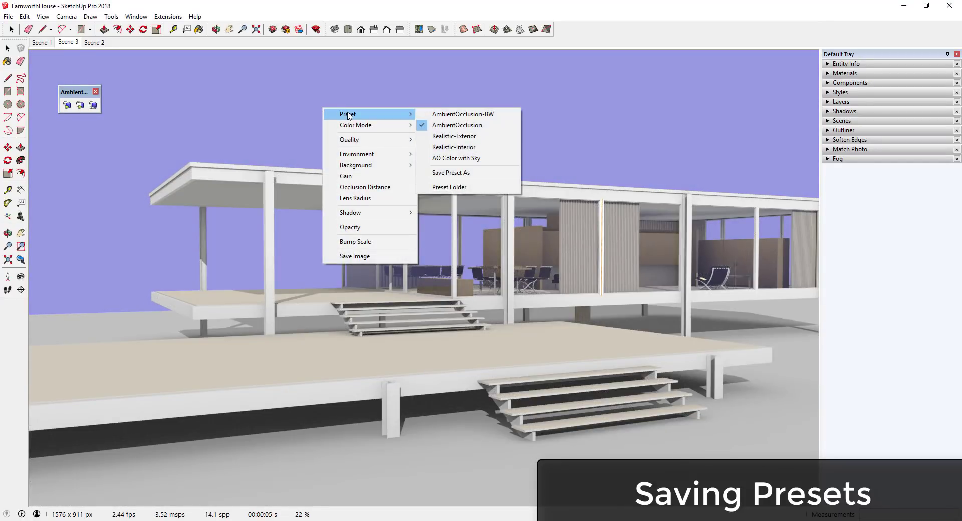
pyautogui.click(473, 173)
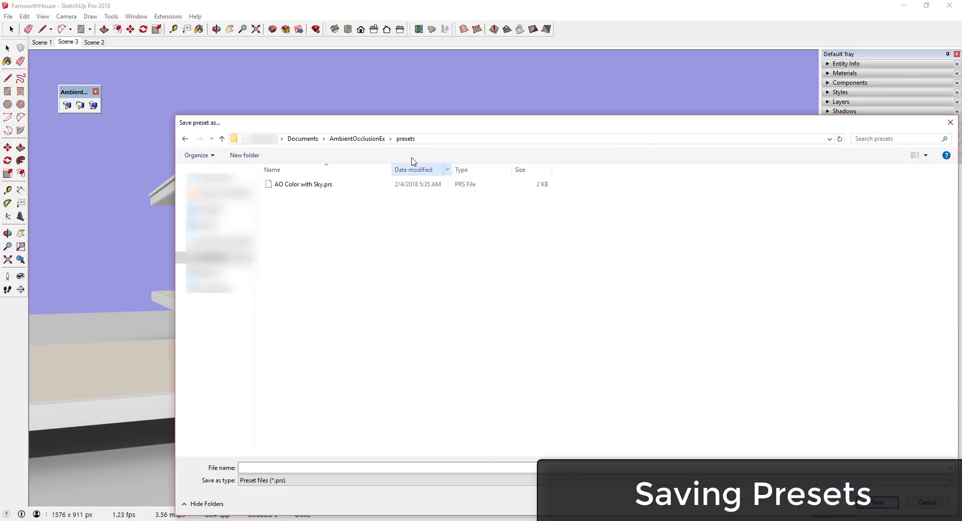
pyautogui.click(293, 467)
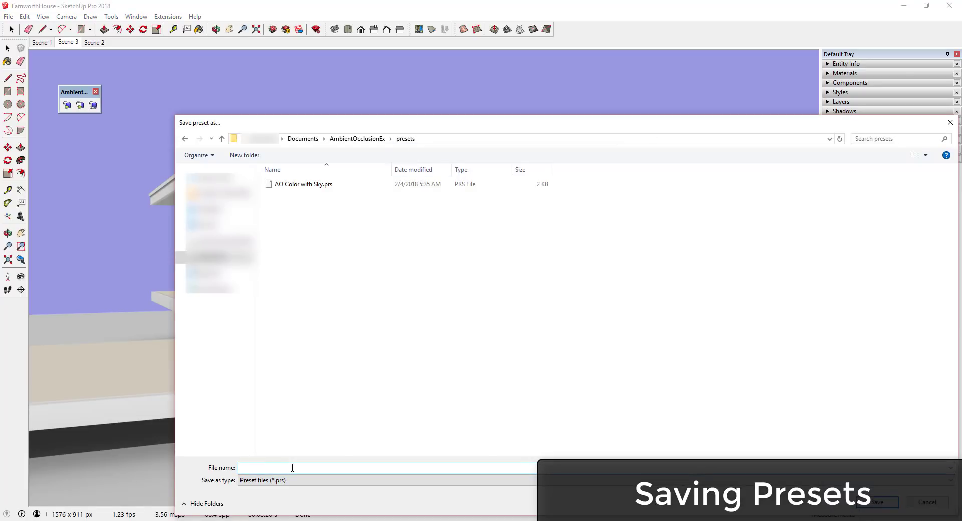
pyautogui.write('AO Co')
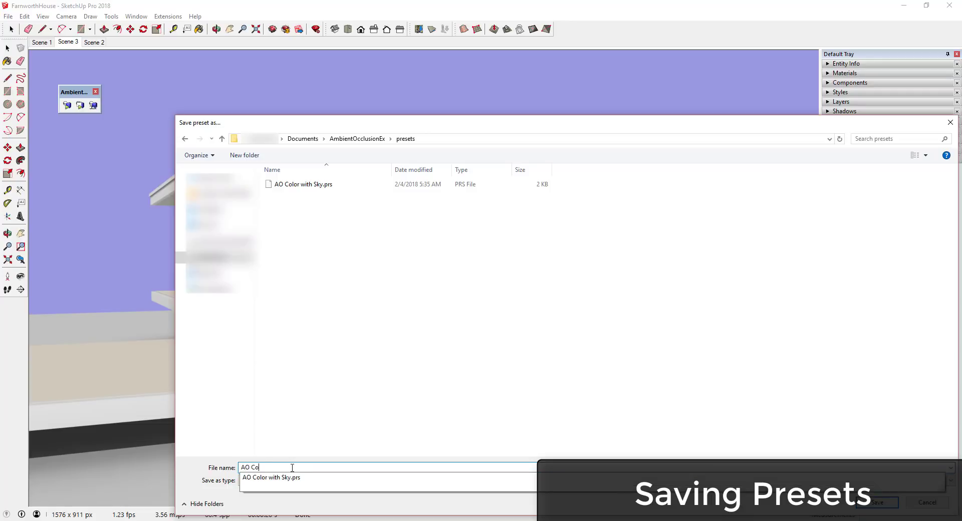
pyautogui.write('lor with Blue B')
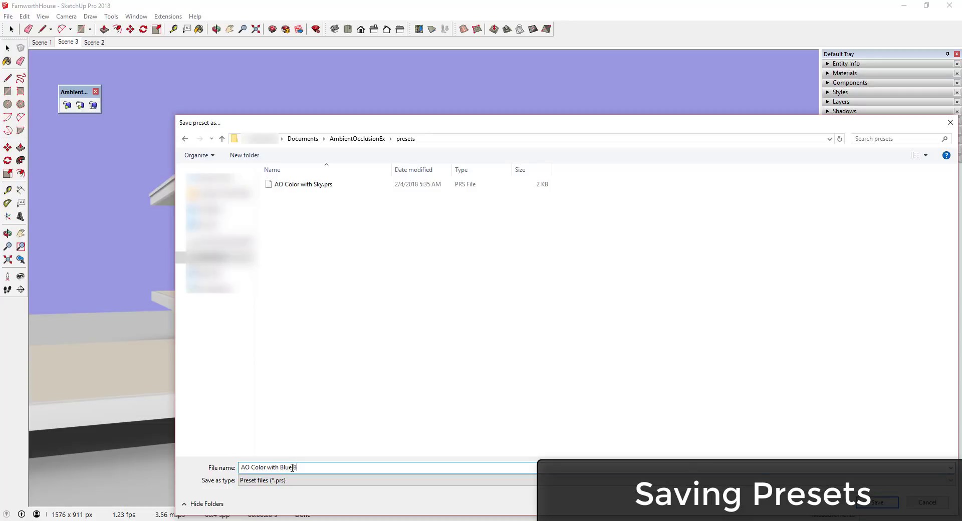
pyautogui.write('ackground')
# Confirm the preset save and apply AO Color with Blue Background to the viewport render
pyautogui.press('Return')
pyautogui.rightClick(307, 131)
pyautogui.moveTo(332, 135)
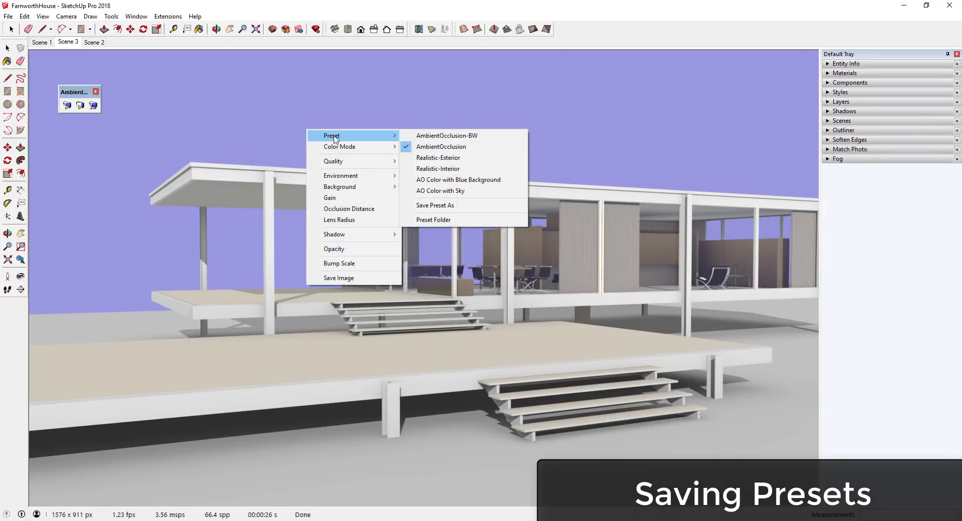
pyautogui.click(490, 180)
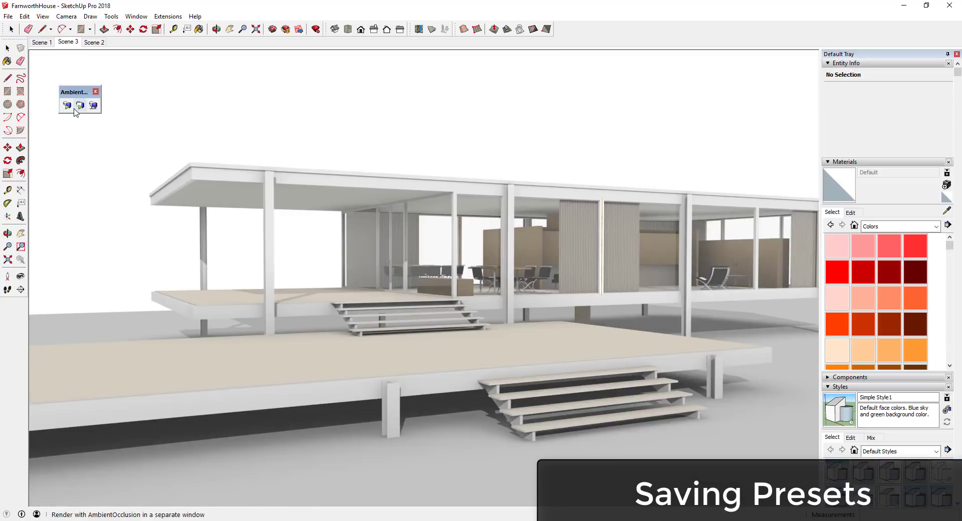
# Render in a separate window using the AO Color with Blue Background preset
pyautogui.click(82, 106)
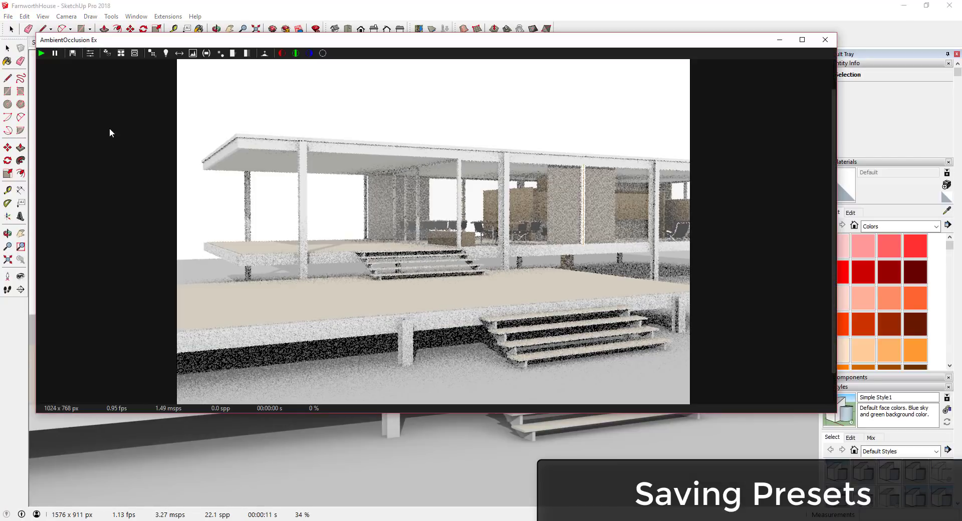
pyautogui.click(91, 56)
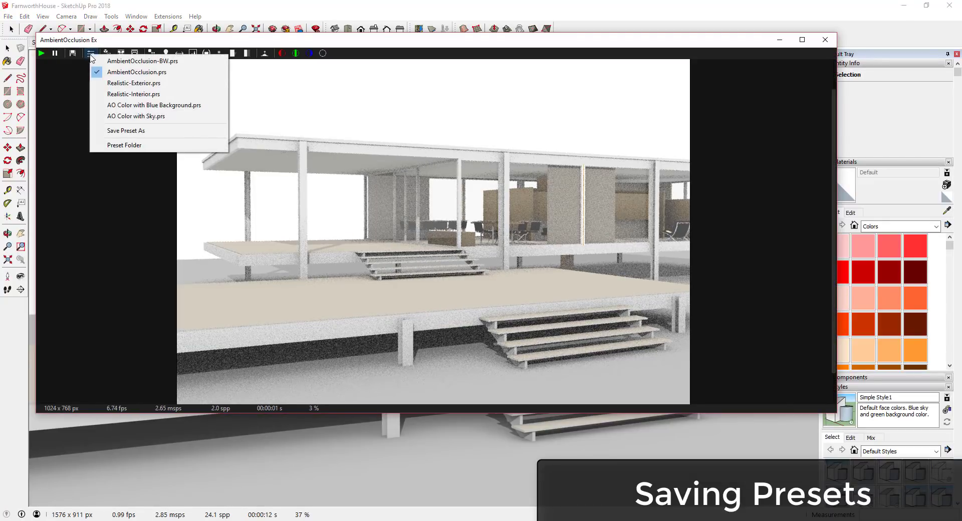
pyautogui.click(153, 105)
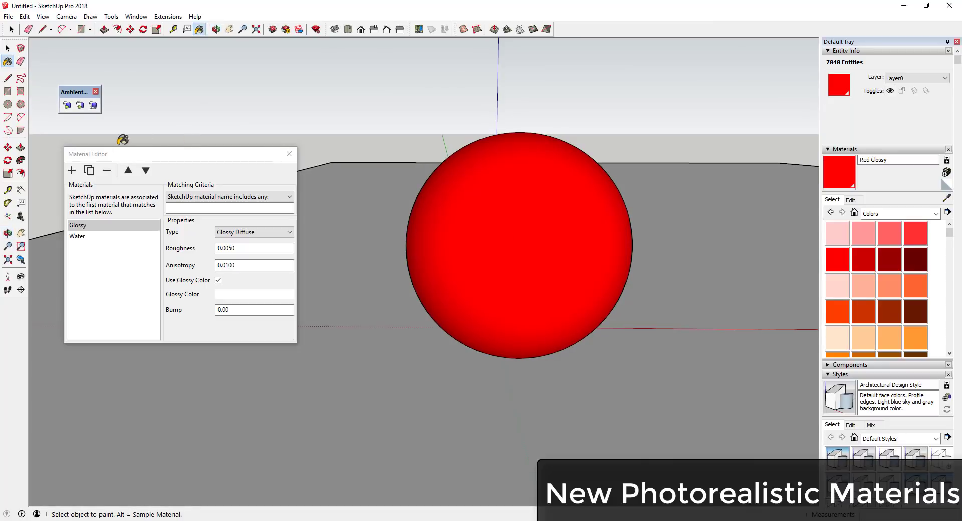
# Start the live render and enter 'Glossy' as the material name to match
pyautogui.click(67, 104)
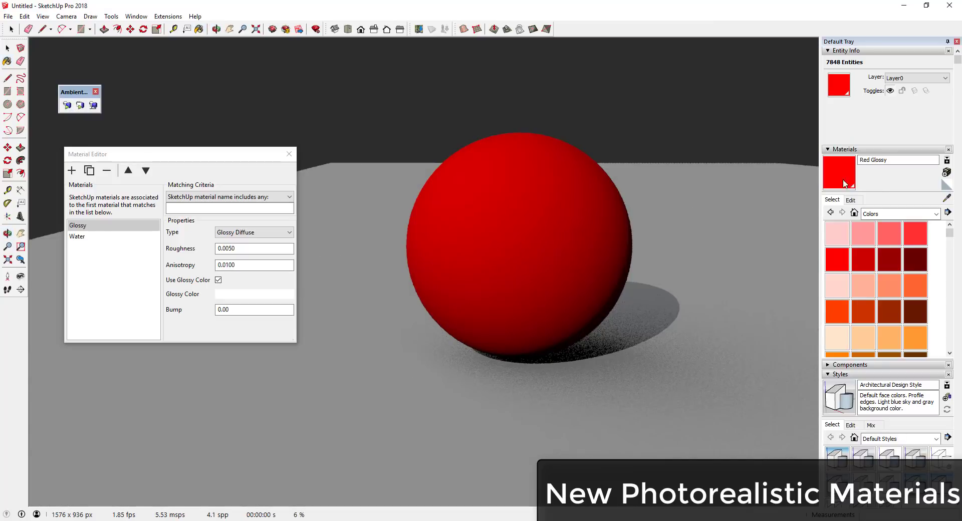
pyautogui.click(204, 208)
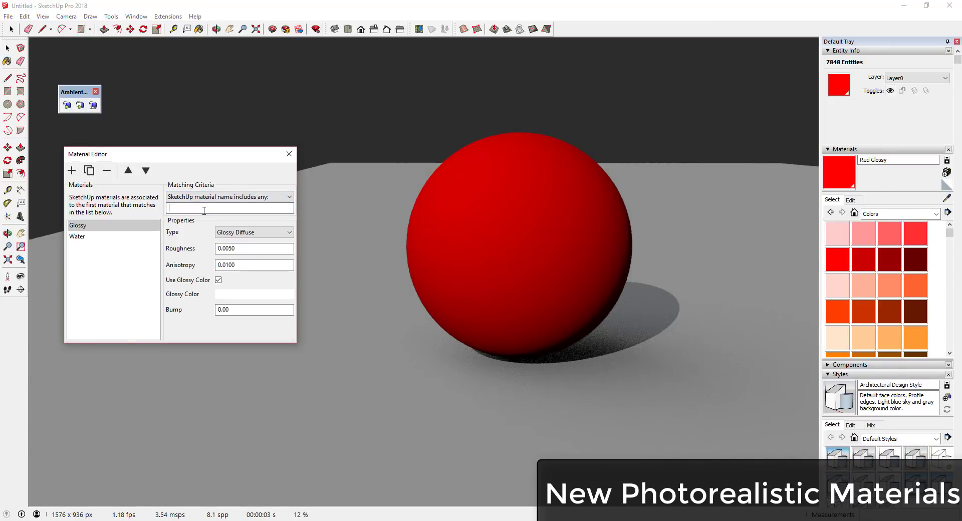
pyautogui.write('Glossy')
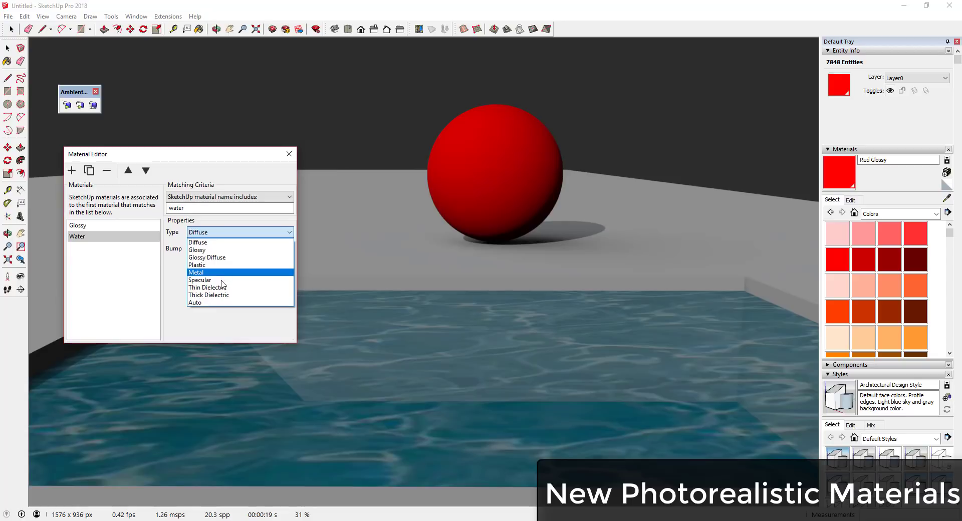
# Try Specular and Thin Dielectric for the Water rule, settling on type Auto
pyautogui.click(223, 284)
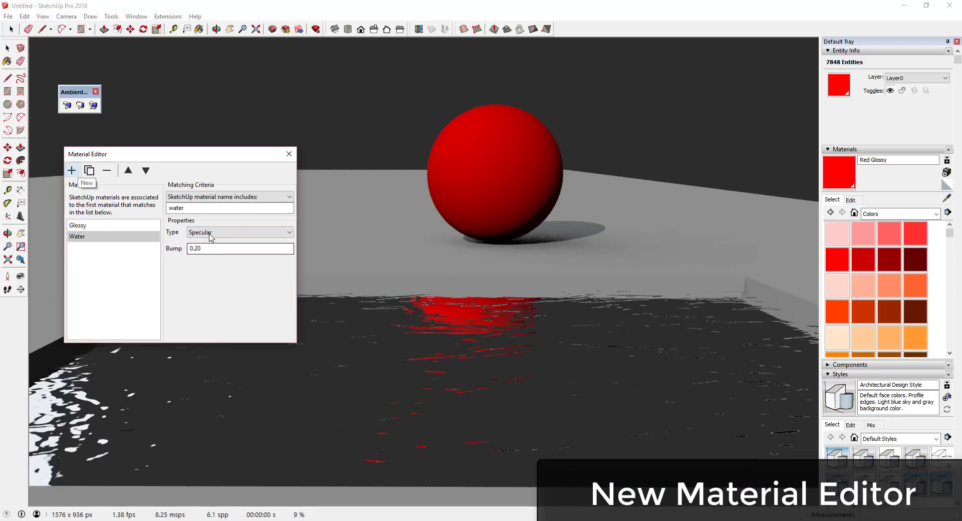
pyautogui.click(212, 233)
pyautogui.click(216, 287)
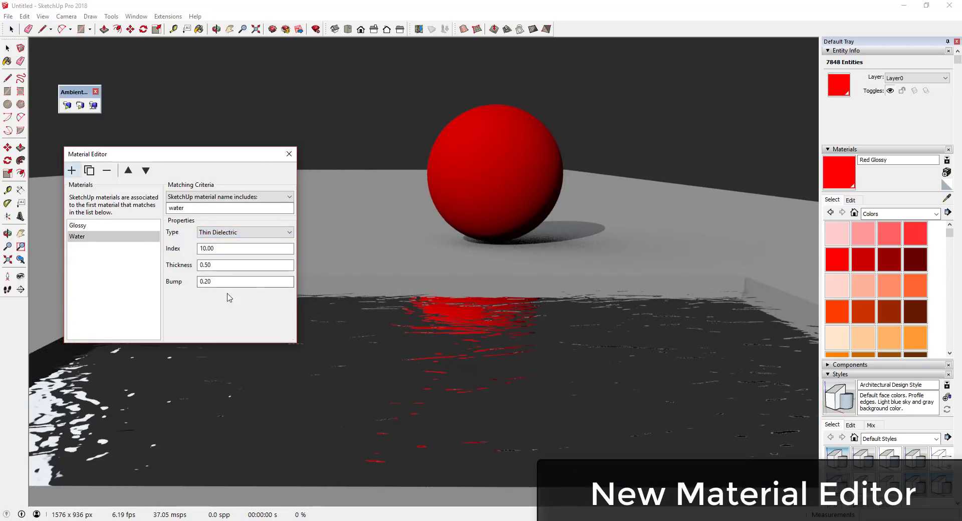
pyautogui.click(224, 232)
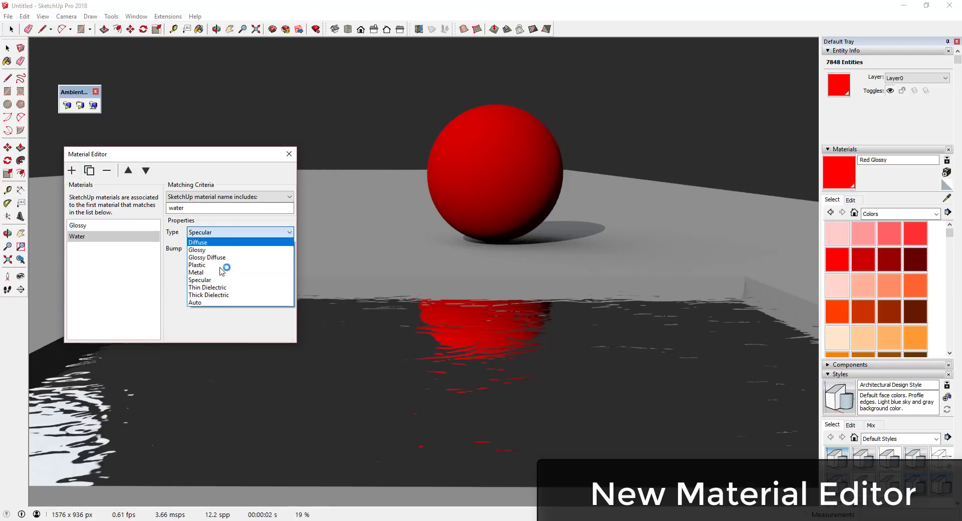
pyautogui.click(215, 303)
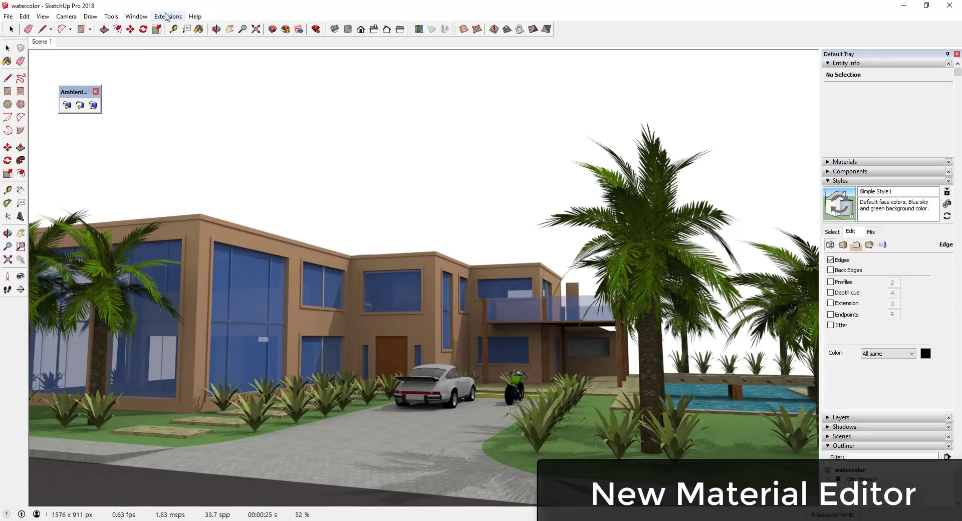
# Open the AmbientOcclusion Ex Material Editor and move it clear of the house
pyautogui.click(168, 16)
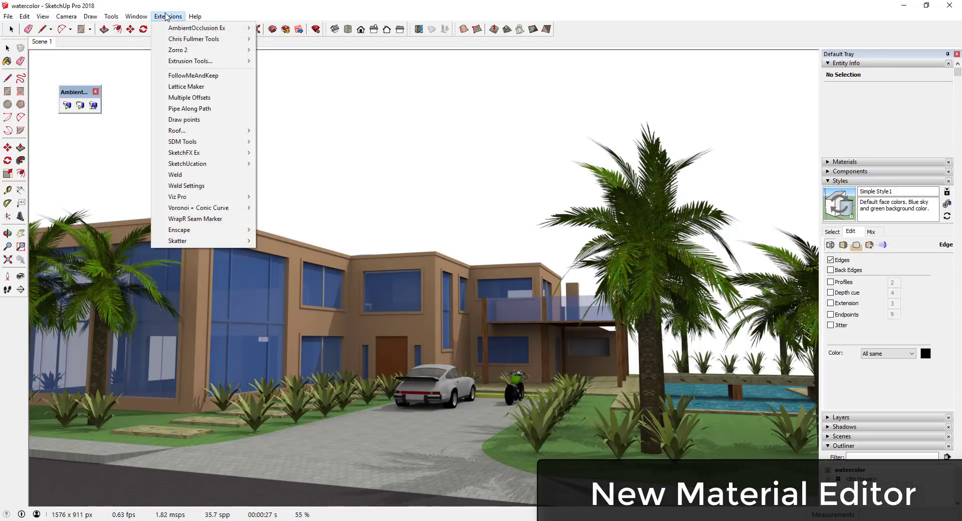
pyautogui.moveTo(181, 29)
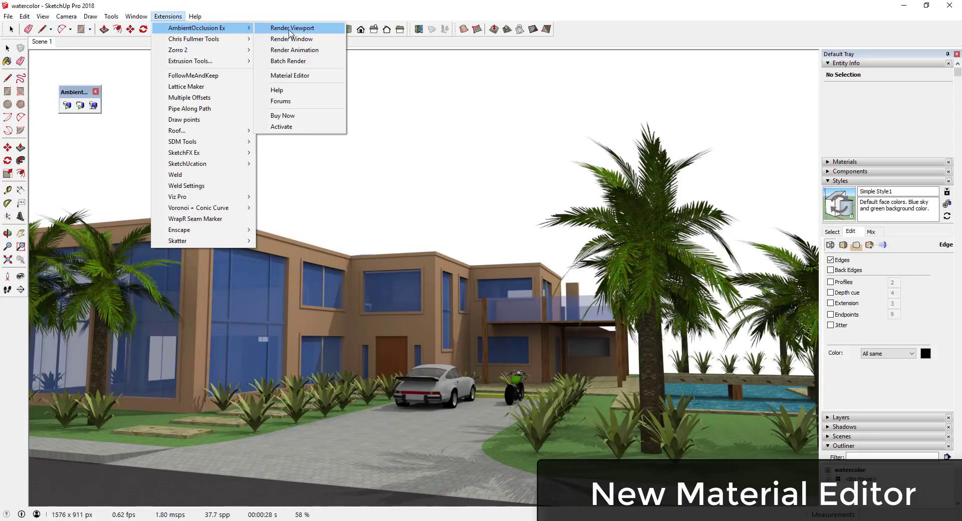
pyautogui.click(292, 76)
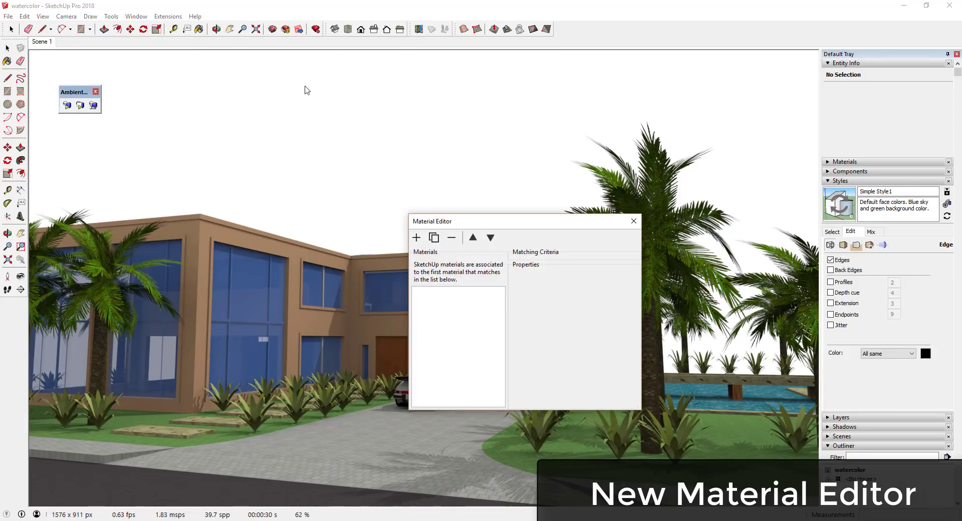
pyautogui.moveTo(477, 223); pyautogui.dragTo(639, 106)
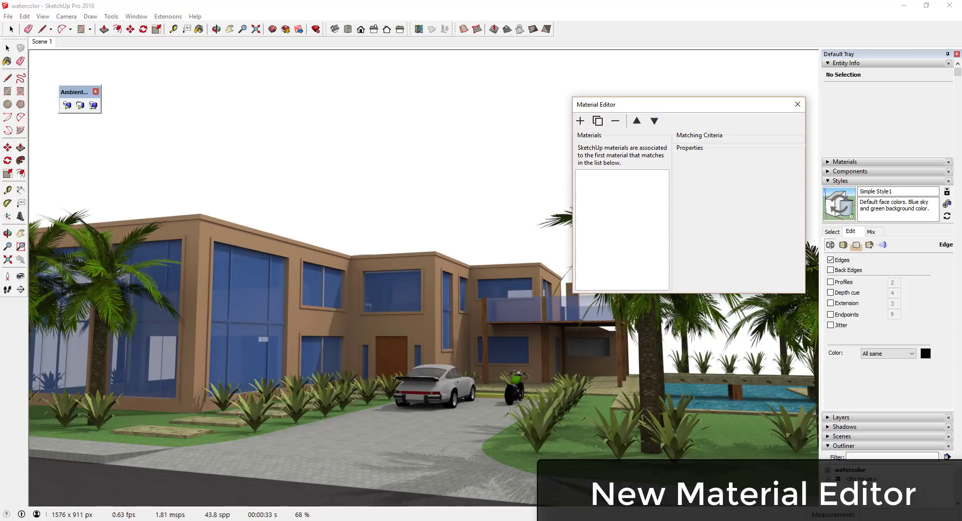
# Add a new material rule and name it Realistic
pyautogui.click(580, 122)
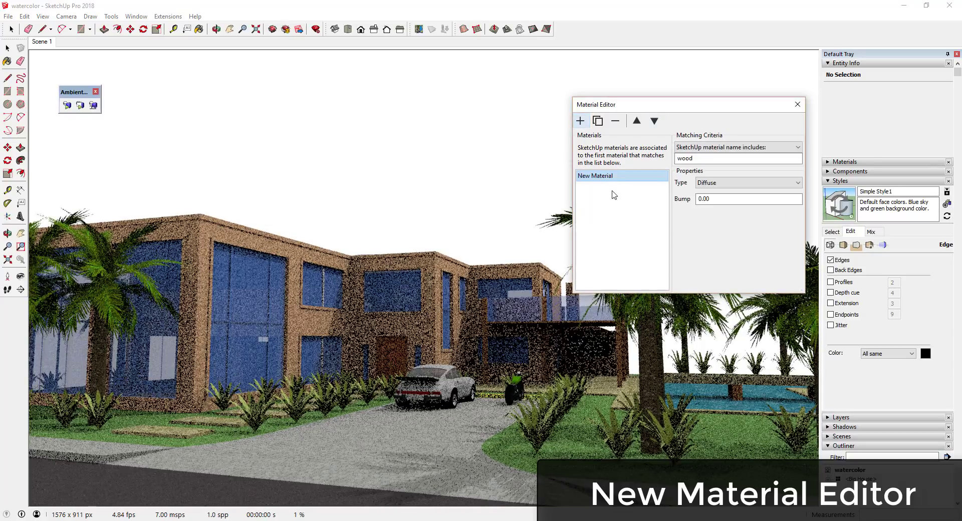
pyautogui.doubleClick(612, 176)
pyautogui.write('Realistic')
pyautogui.press('Return')
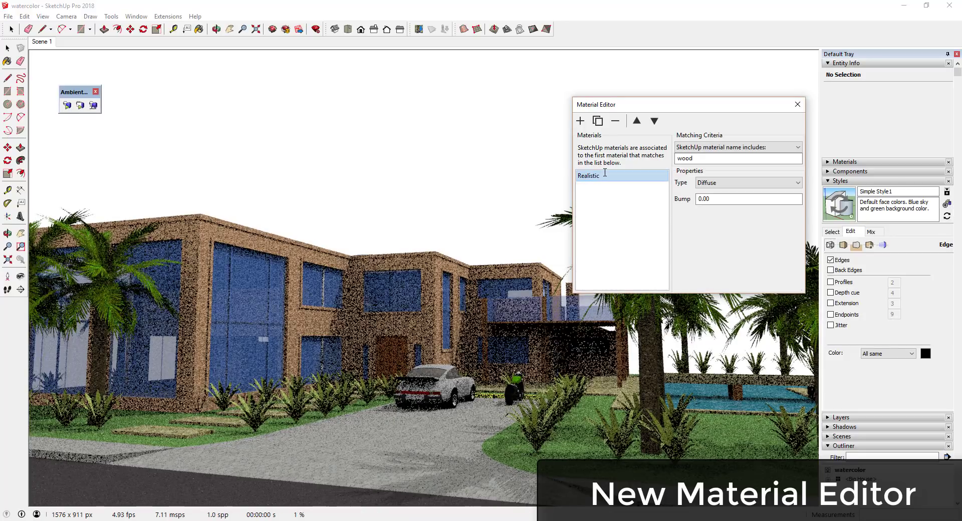
# Set the Realistic rule's matching criteria to Always and its type to Auto
pyautogui.click(738, 152)
pyautogui.click(699, 190)
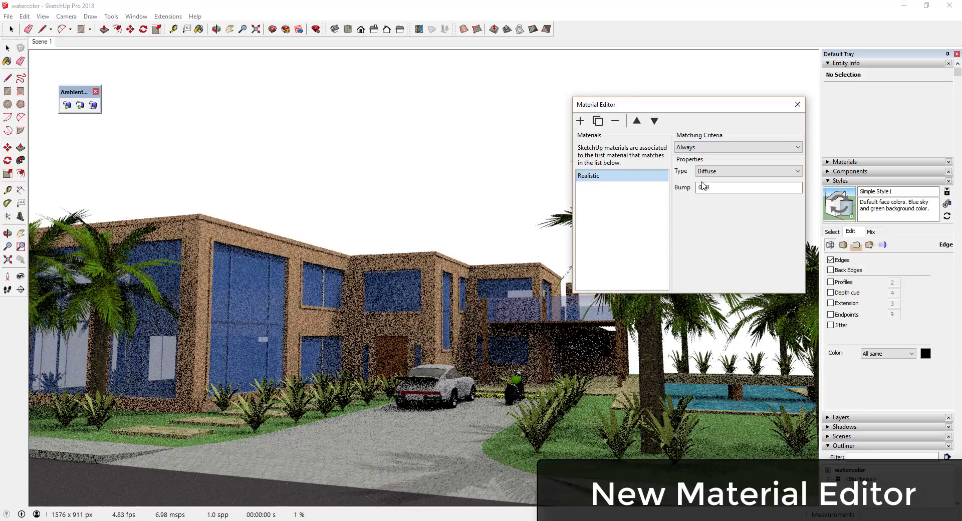
pyautogui.click(709, 171)
pyautogui.click(711, 245)
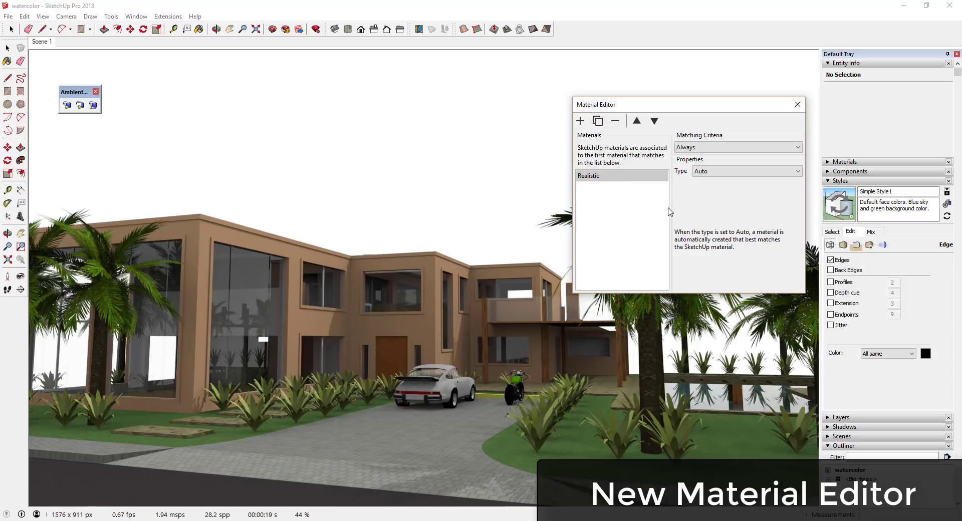
# Sample the pool water to identify Water_Pool_Light, then re-run the viewport render
pyautogui.click(838, 161)
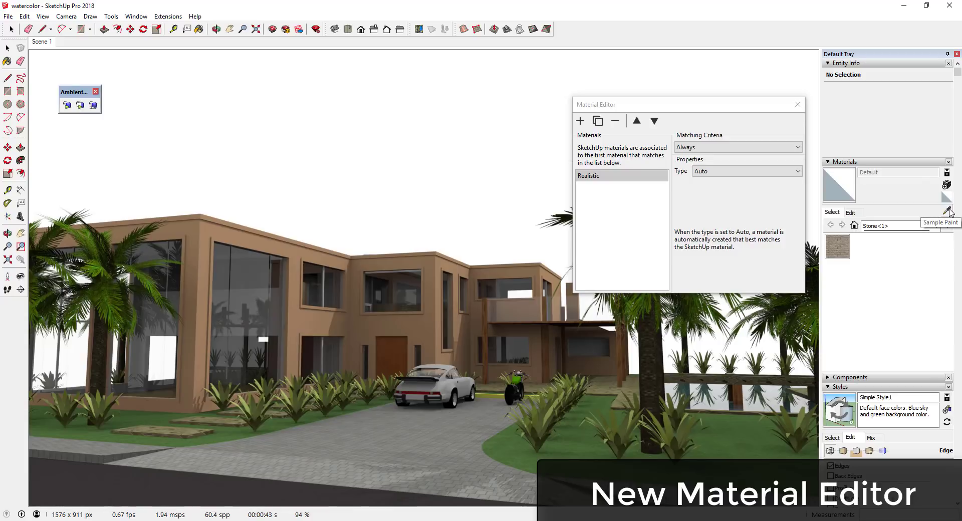
pyautogui.click(948, 212)
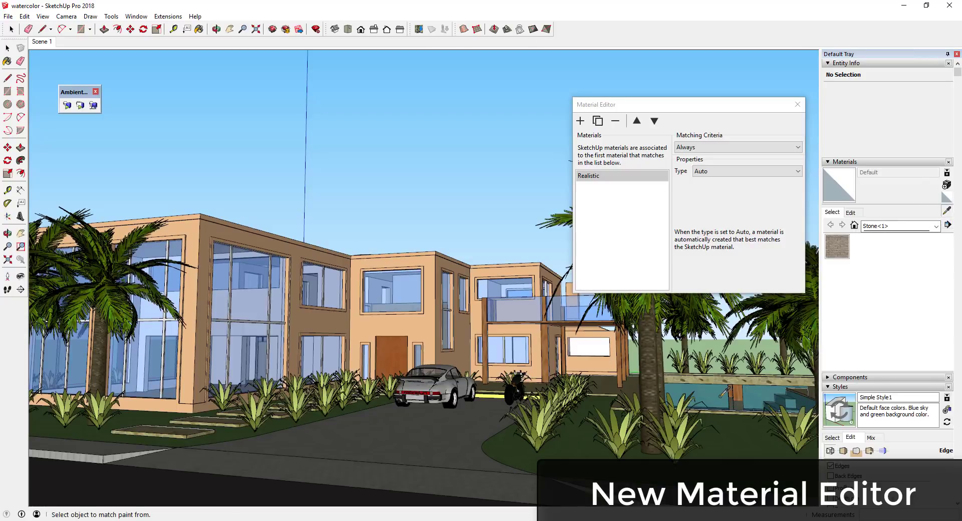
pyautogui.click(720, 396)
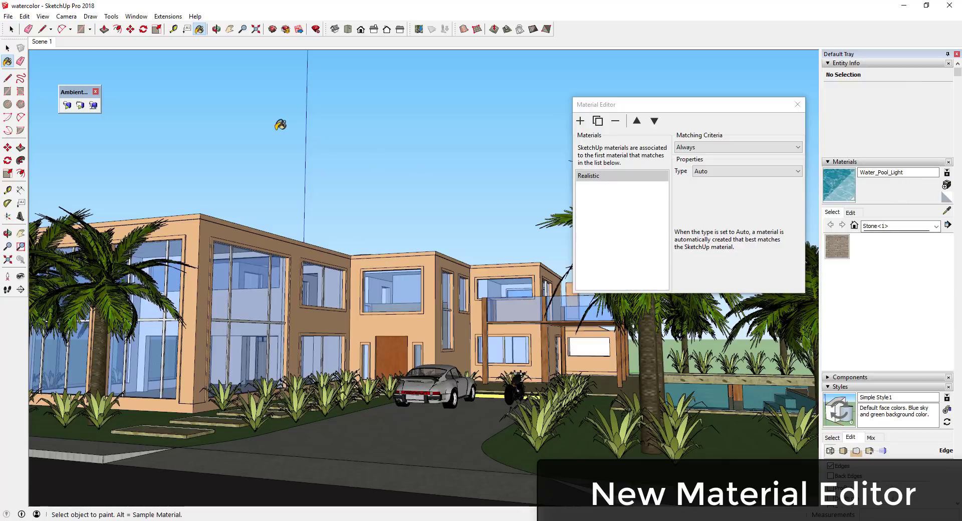
pyautogui.click(67, 105)
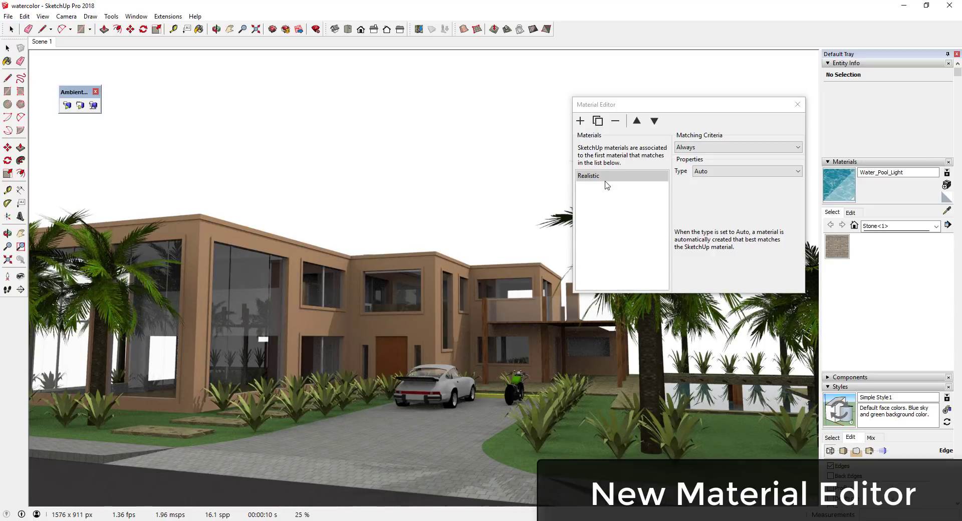
# Add a rule named Water and move it above Realistic
pyautogui.click(580, 121)
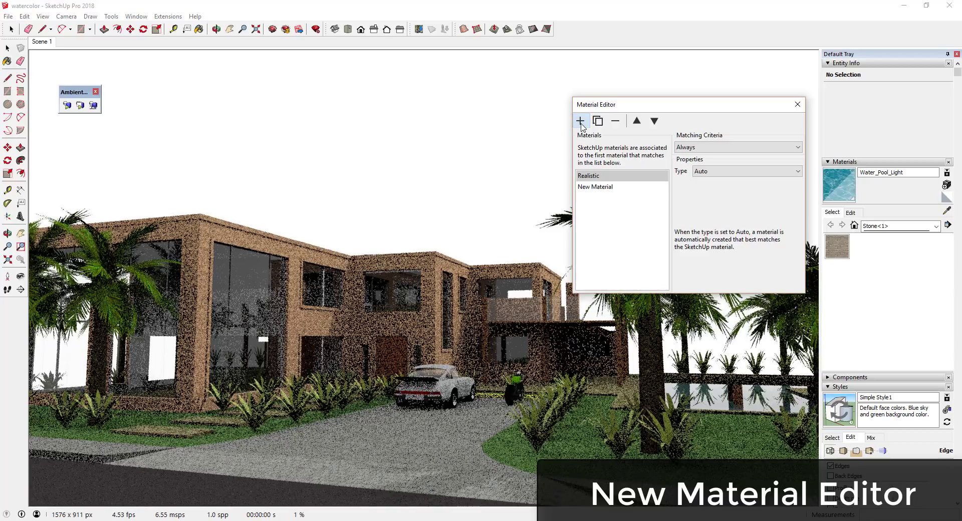
pyautogui.doubleClick(604, 187)
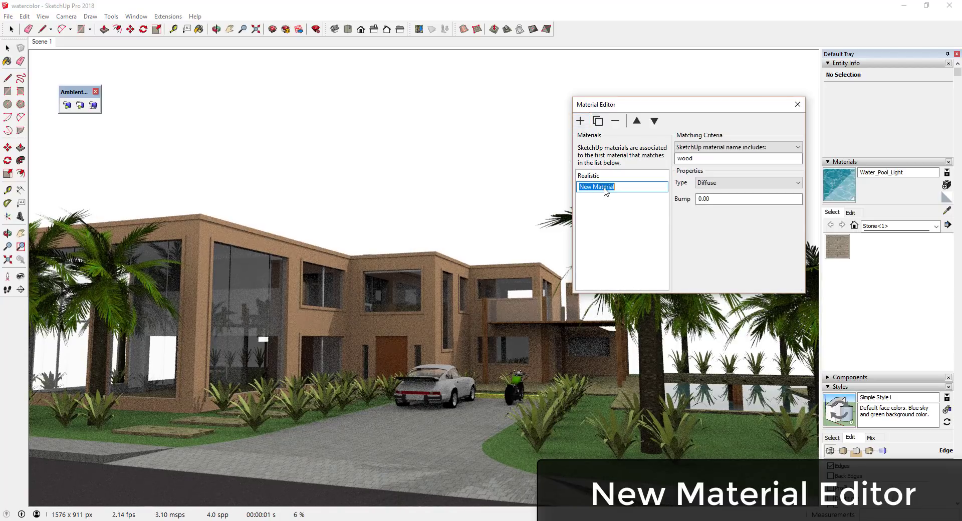
pyautogui.write('Water')
pyautogui.press('Return')
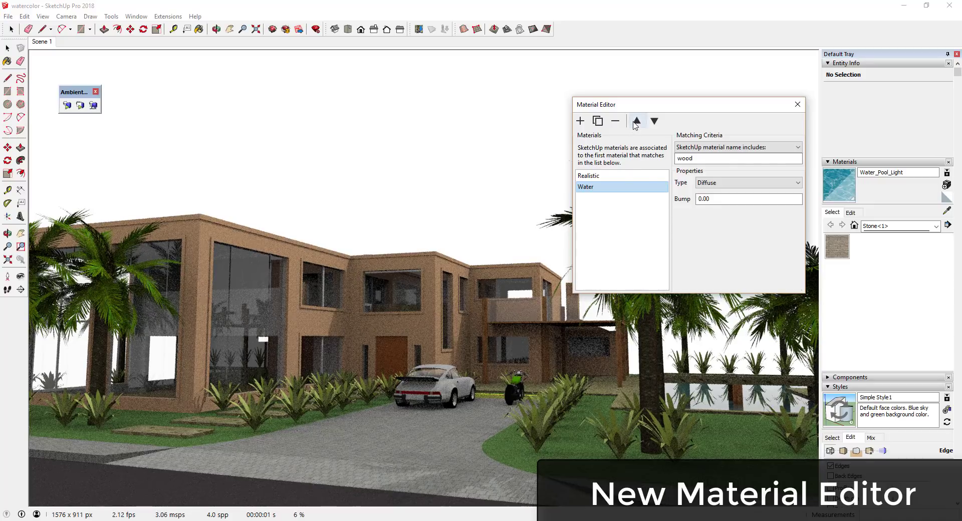
pyautogui.click(637, 121)
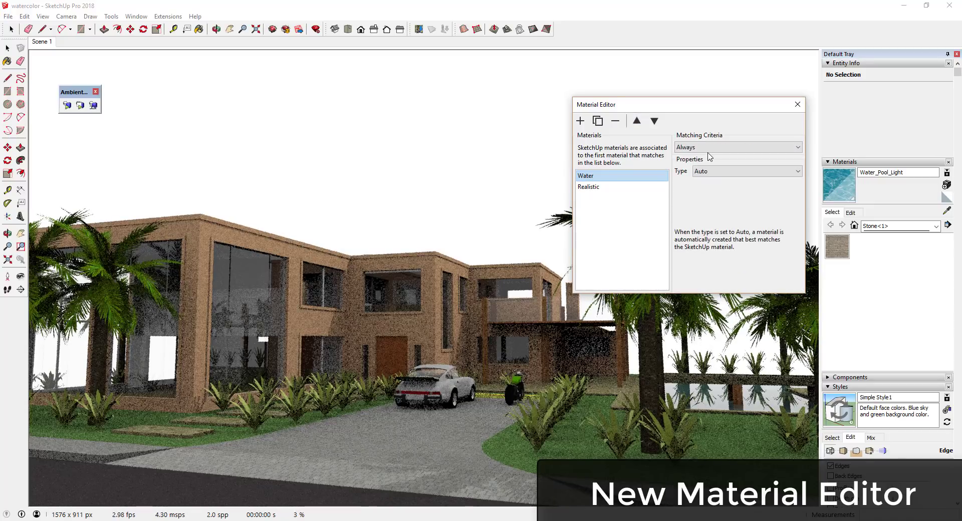
# Make the Water rule match material names including 'water'
pyautogui.click(597, 186)
pyautogui.click(597, 176)
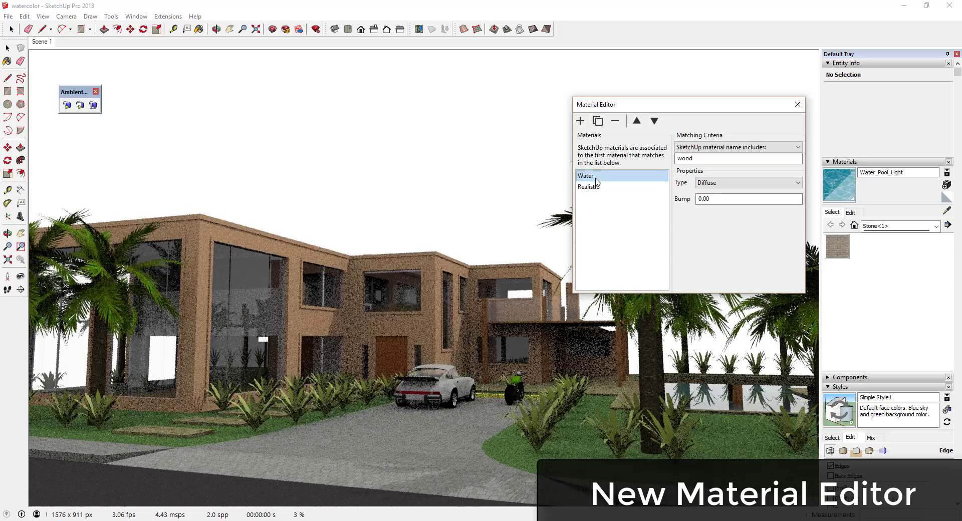
pyautogui.press('Tab')
pyautogui.write('wa')
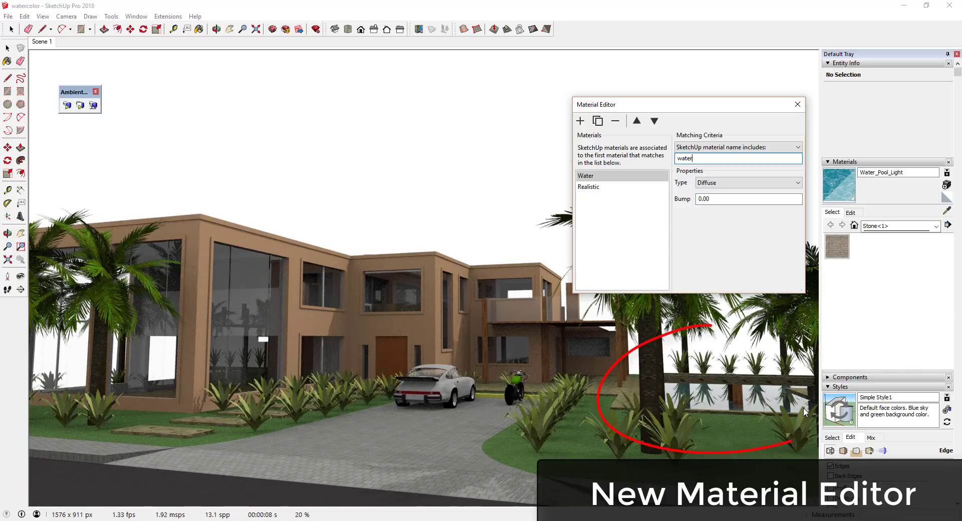
# Choose Thin Dielectric for Water, entering refraction index 1.20 and thickness 0.20
pyautogui.click(745, 183)
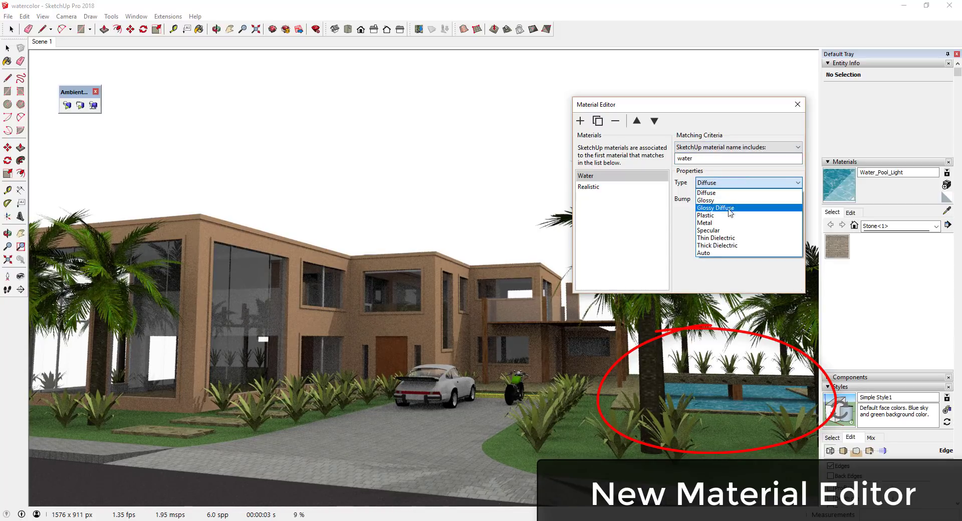
pyautogui.click(721, 238)
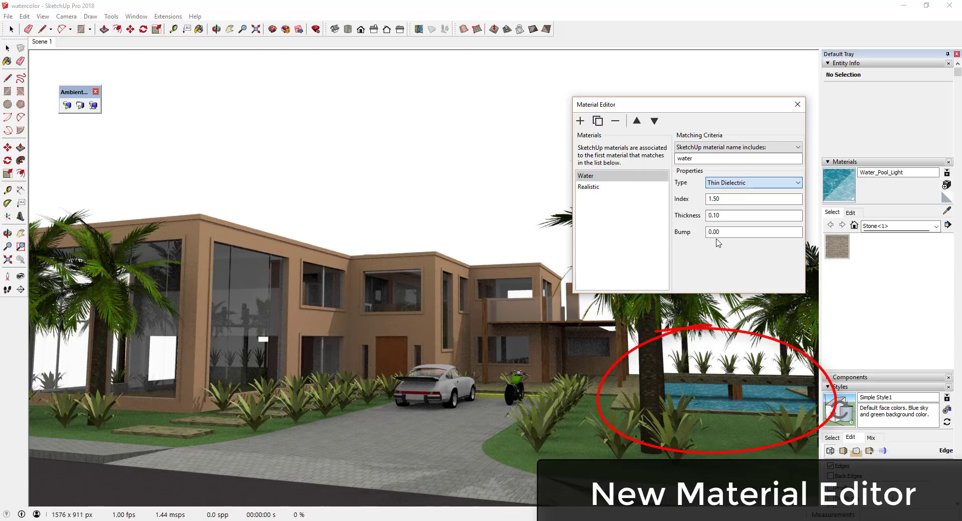
pyautogui.click(725, 198)
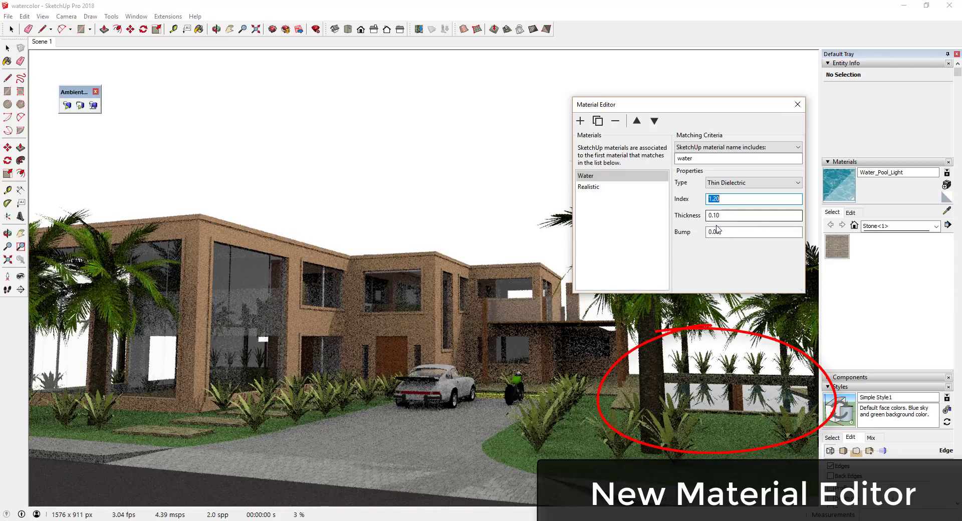
pyautogui.click(721, 215)
pyautogui.press('BackSpace')
pyautogui.press('BackSpace')
pyautogui.write('20')
pyautogui.press('Return')
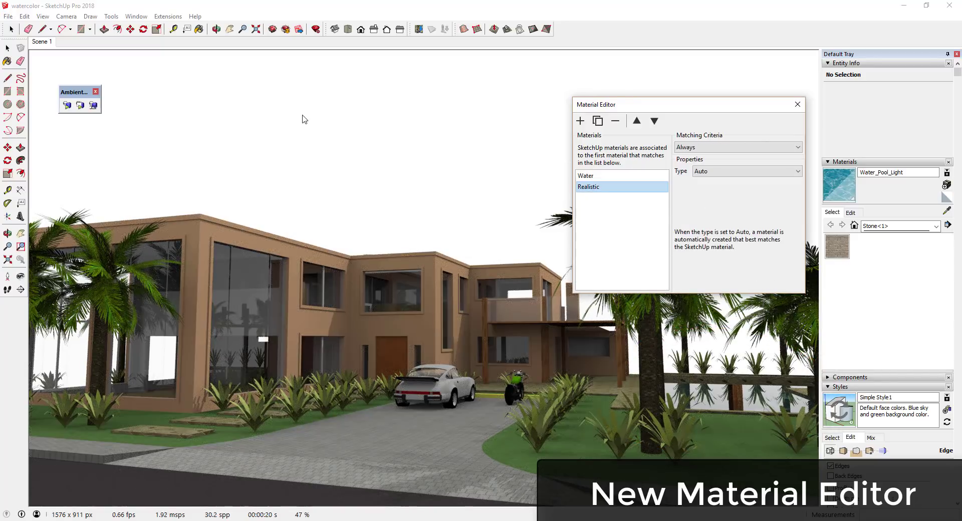
# Look over the render's Preset submenu, then dismiss the menu, leaving the finished render showing
pyautogui.rightClick(303, 118)
pyautogui.moveTo(339, 126)
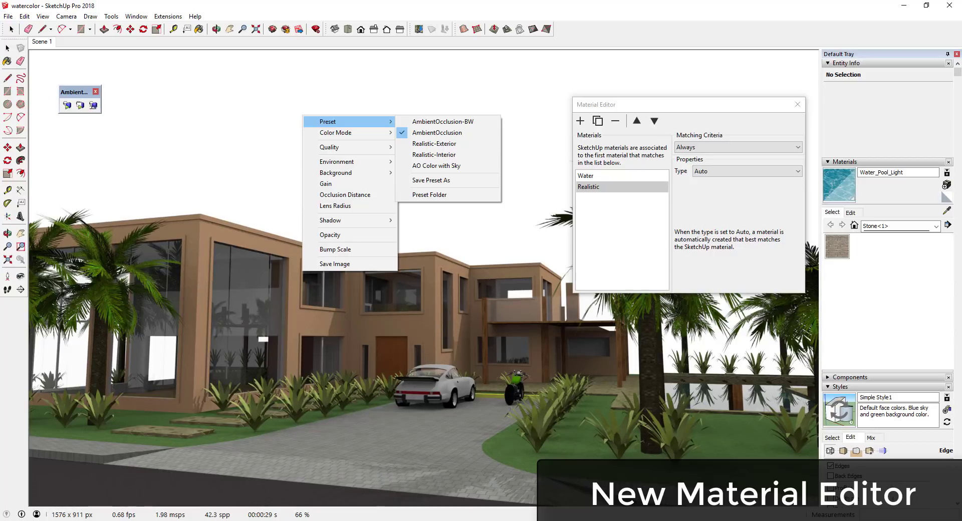
pyautogui.hotkey('alt', 'Tab')
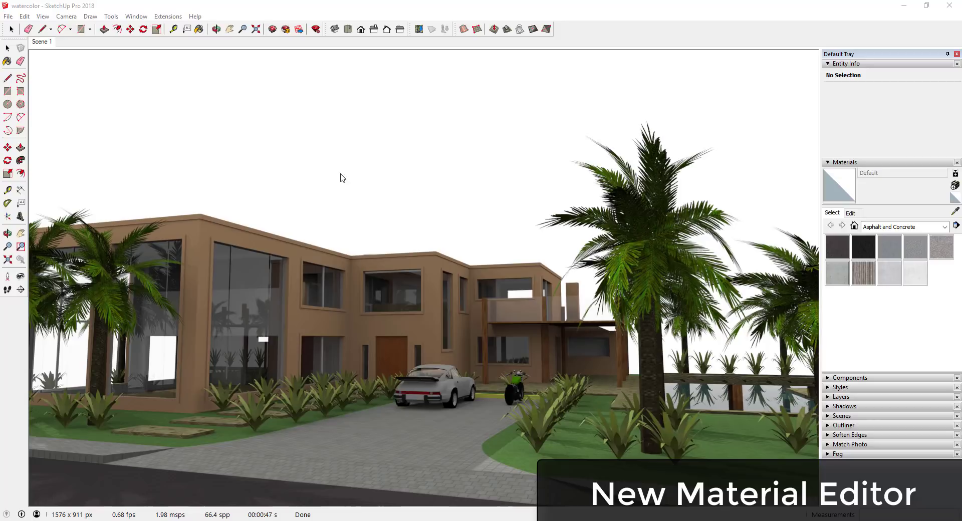
# Light the render with the SkyCloudy.hdr environment
pyautogui.rightClick(341, 175)
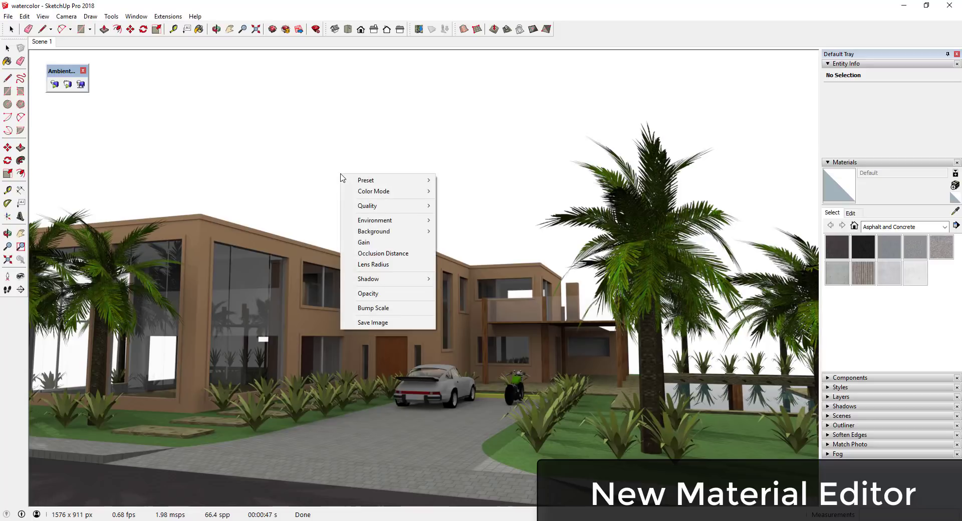
pyautogui.moveTo(381, 220)
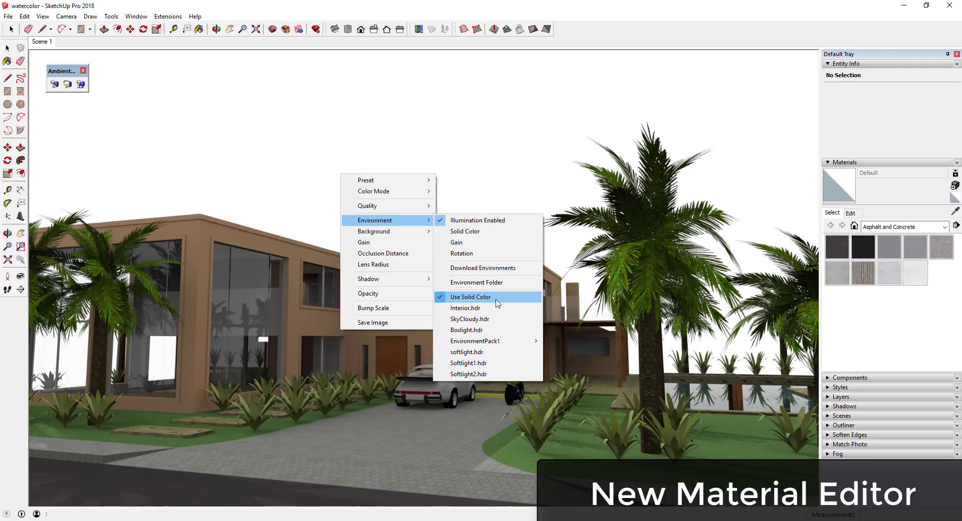
pyautogui.click(474, 320)
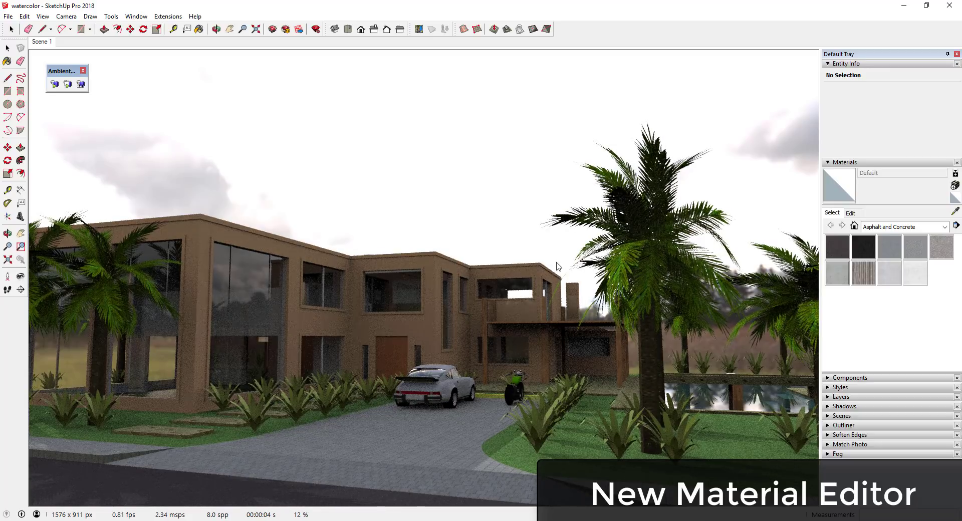
# Choose Download Environments from the render's Environment menu to get more environments
pyautogui.rightClick(396, 193)
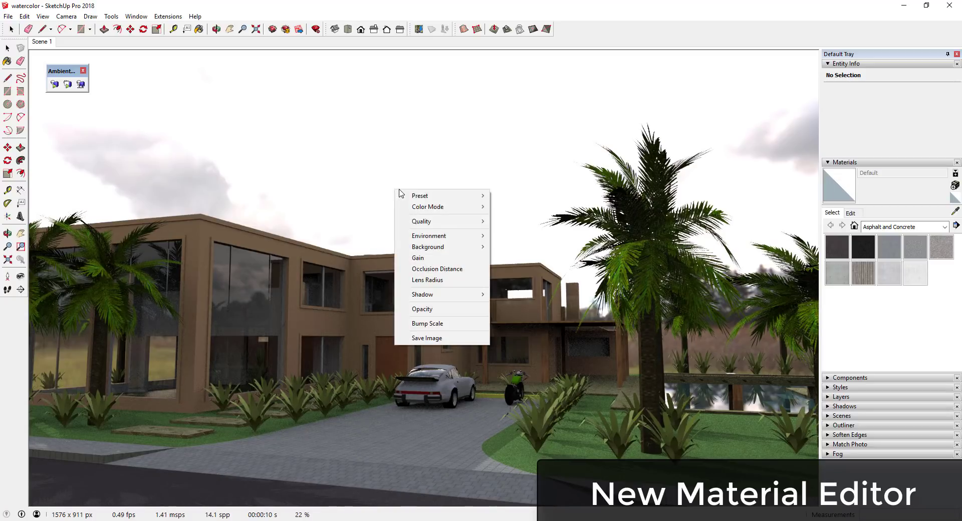
pyautogui.moveTo(437, 237)
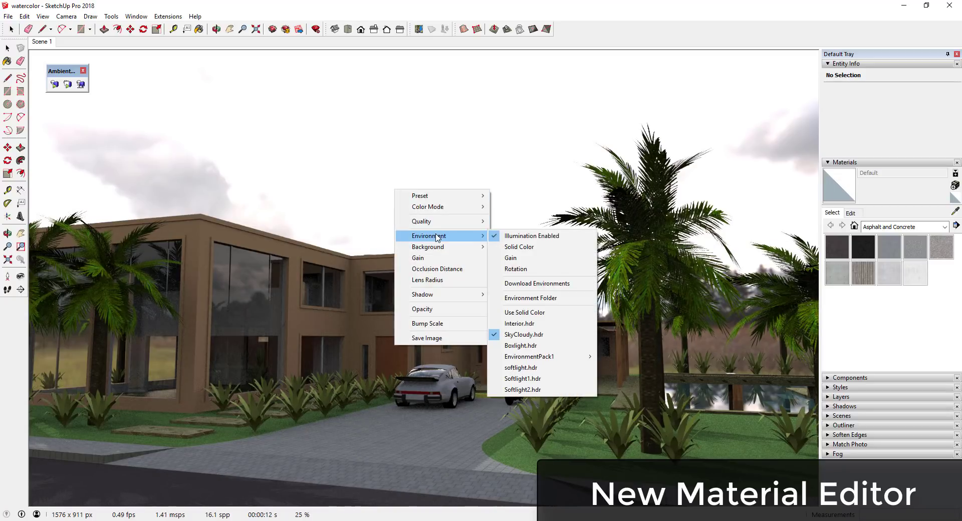
pyautogui.click(534, 284)
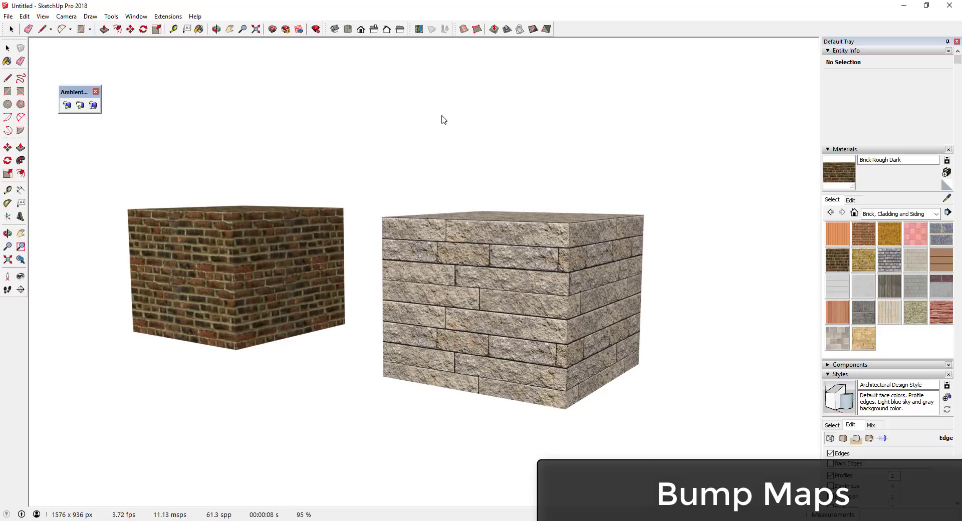
# Open Extensions > AmbientOcclusion Ex > Material Editor and move it right, clear of the stone box
pyautogui.click(167, 16)
pyautogui.moveTo(221, 31)
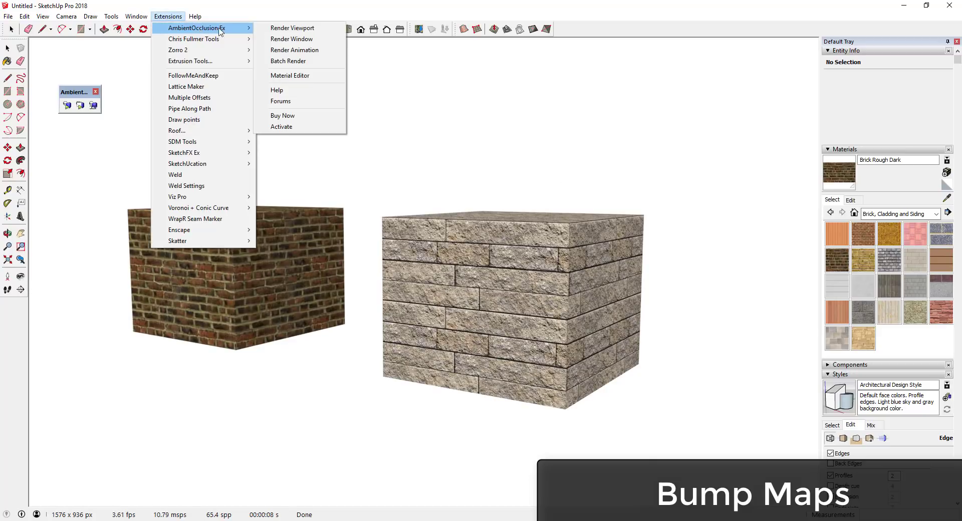
pyautogui.click(289, 75)
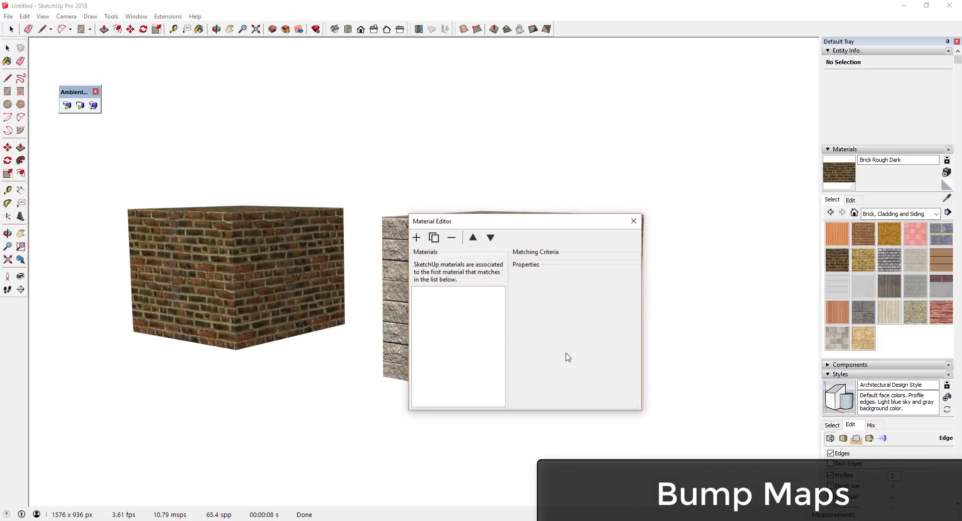
pyautogui.moveTo(574, 224); pyautogui.dragTo(732, 293)
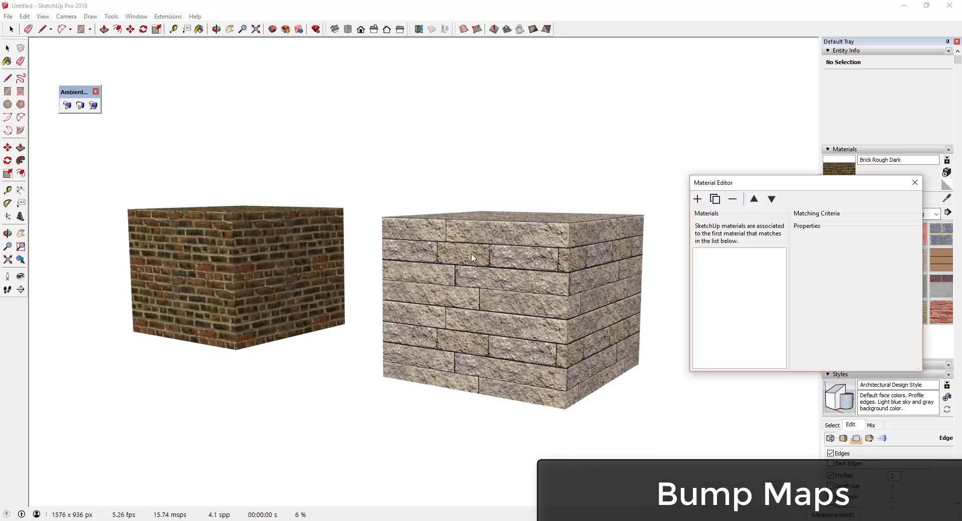
# Switch the render's colour mode to Black and White
pyautogui.rightClick(473, 205)
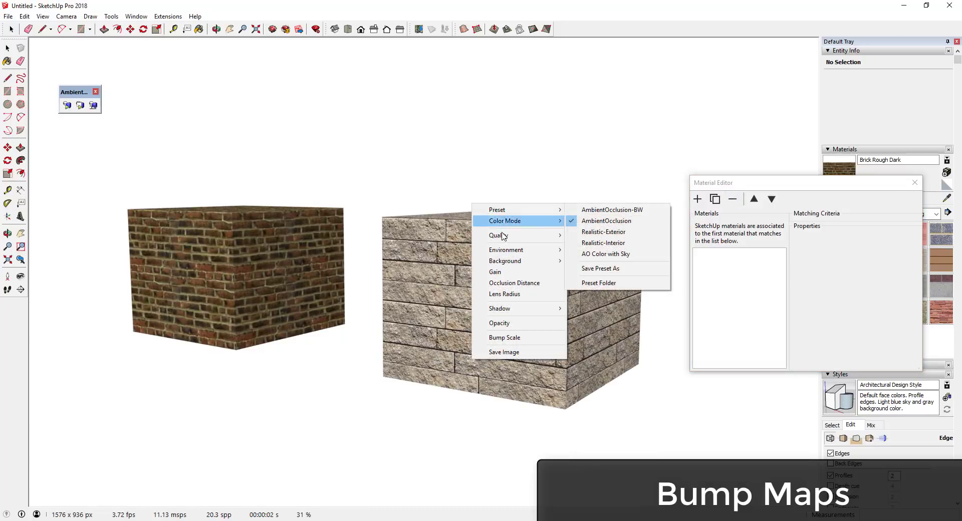
pyautogui.moveTo(508, 225)
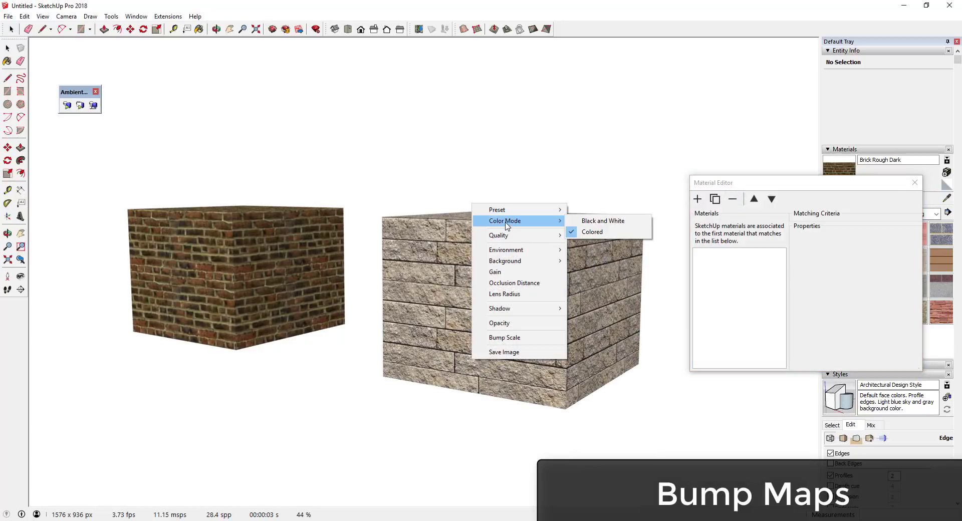
pyautogui.click(594, 221)
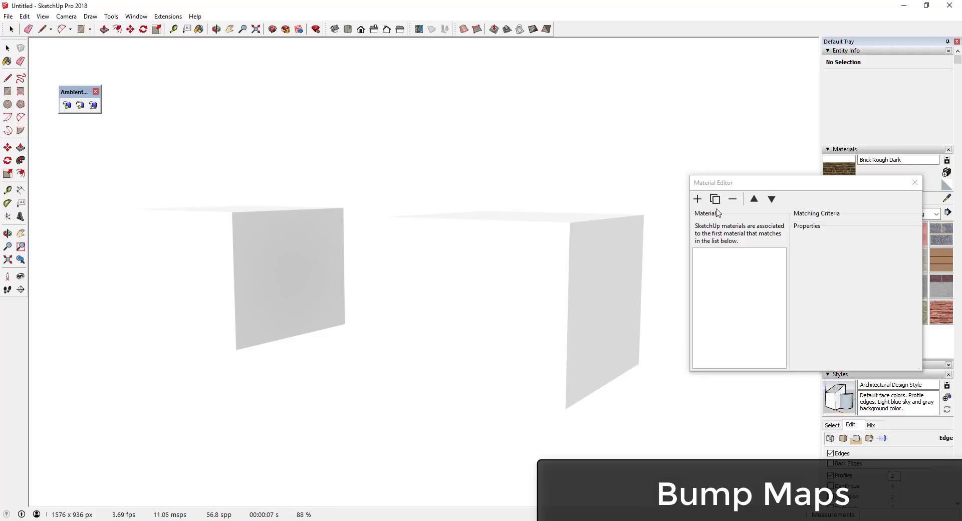
# Add a material rule named Realistic that matches Always with type Auto
pyautogui.click(697, 199)
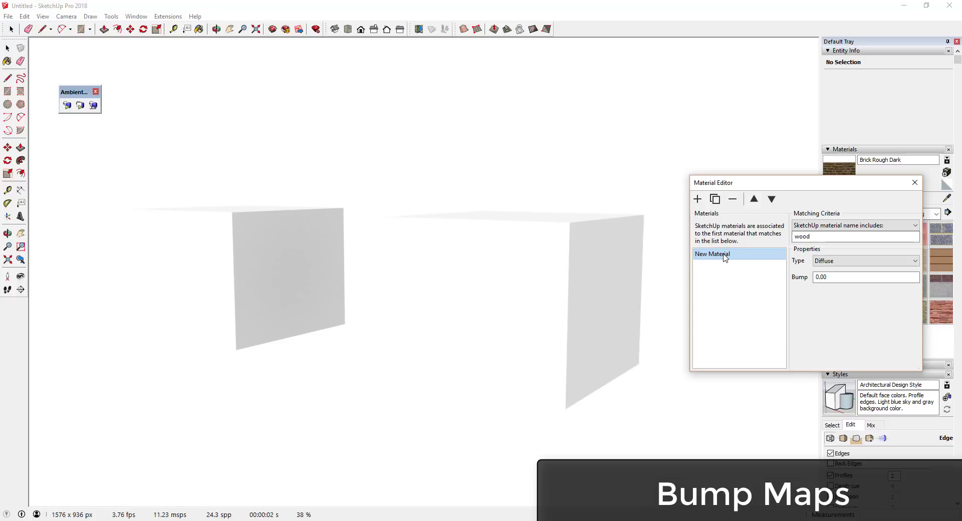
pyautogui.doubleClick(723, 256)
pyautogui.write('Realis')
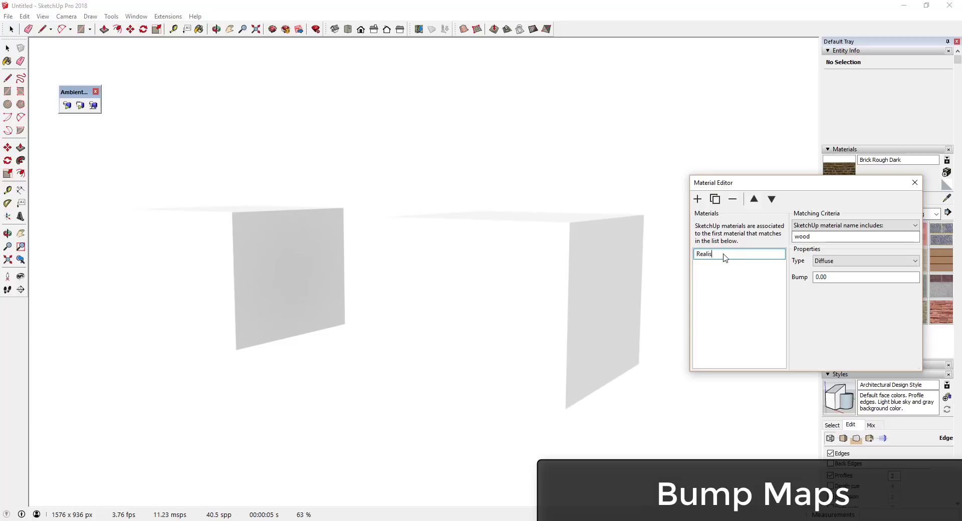
pyautogui.write('tic')
pyautogui.press('Return')
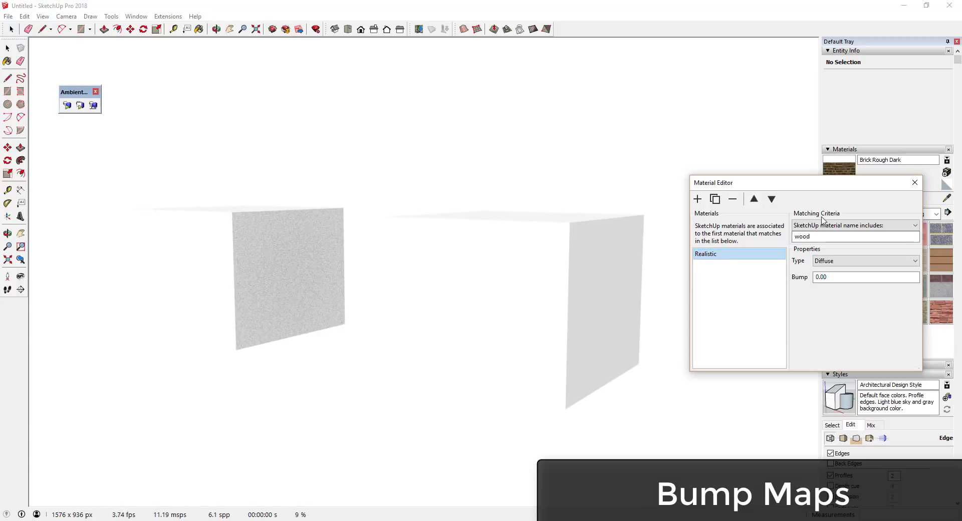
pyautogui.click(825, 226)
pyautogui.click(807, 270)
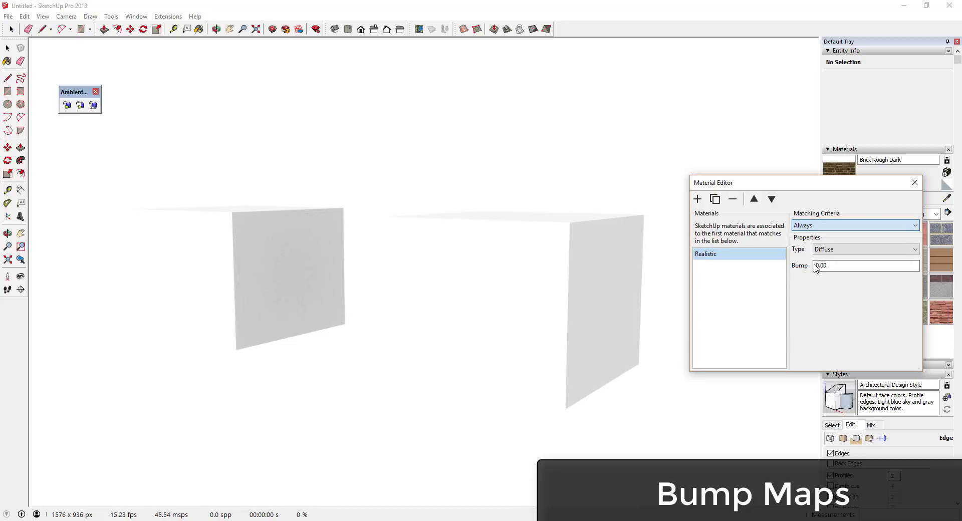
pyautogui.click(854, 249)
pyautogui.click(842, 319)
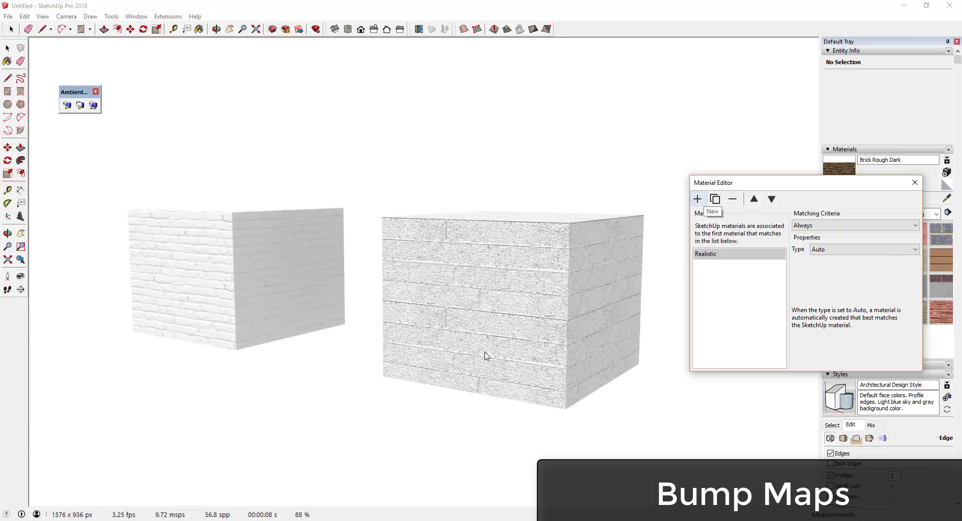
# Orbit and zoom around the two boxes, then delete the Realistic rule
pyautogui.keyDown('shift'); pyautogui.moveTo(278, 273); pyautogui.dragTo(327, 263, button='middle'); pyautogui.keyUp('shift')
pyautogui.scroll(3, 350, 266)
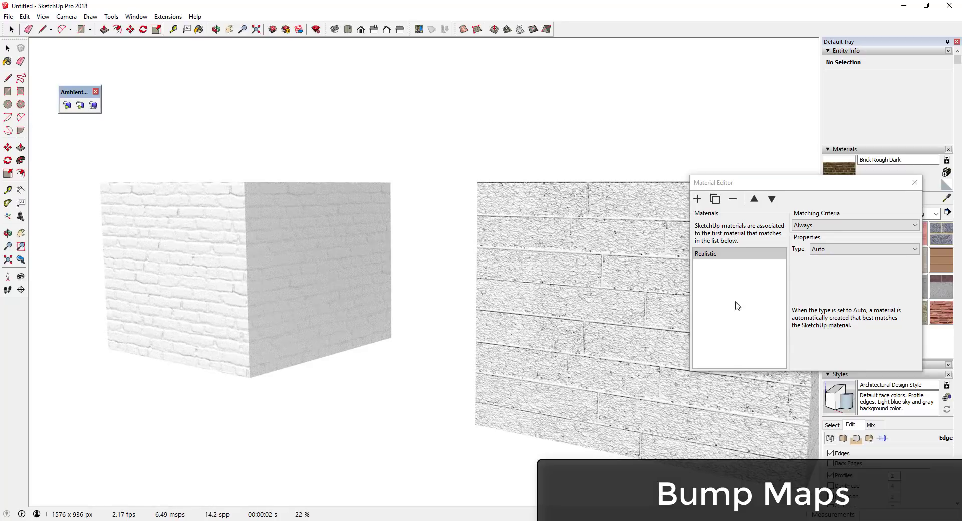
pyautogui.click(733, 199)
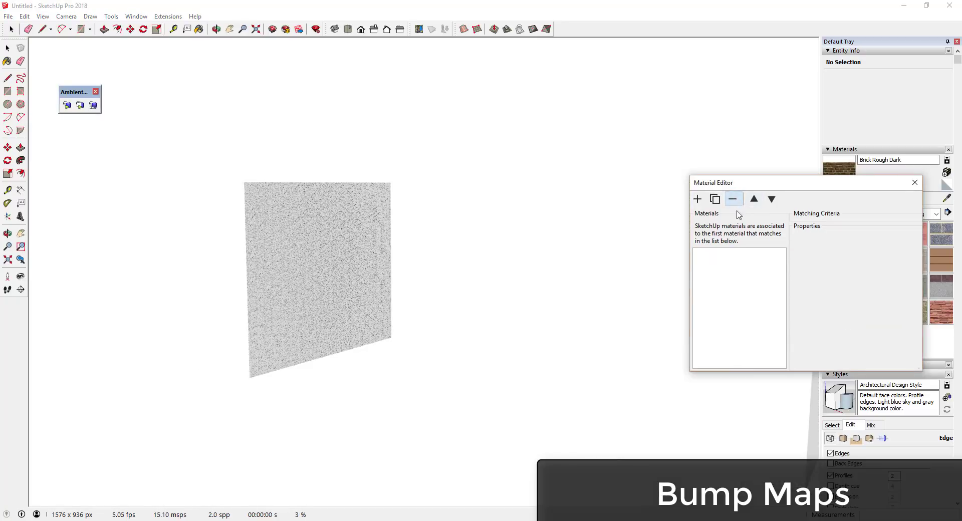
# Add another material rule and name it Stone
pyautogui.click(698, 199)
pyautogui.doubleClick(736, 255)
pyautogui.write('Stone')
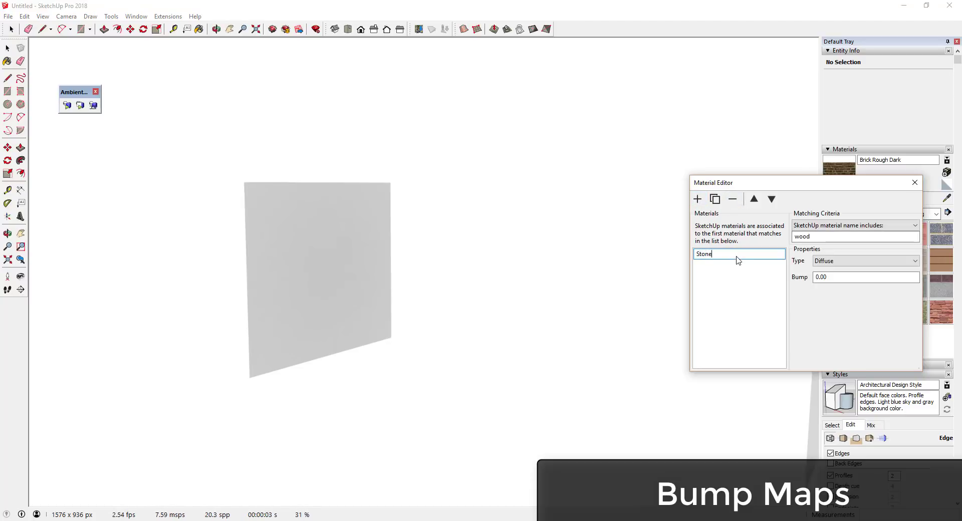
pyautogui.press('Return')
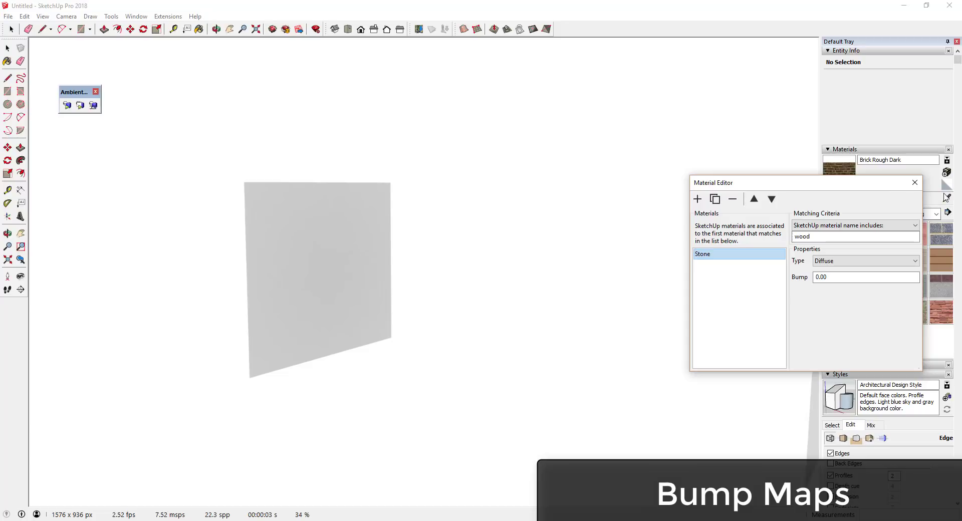
# Sample the stone box's material for the Stone rule, keeping 'name includes' matching
pyautogui.click(947, 197)
pyautogui.click(599, 266)
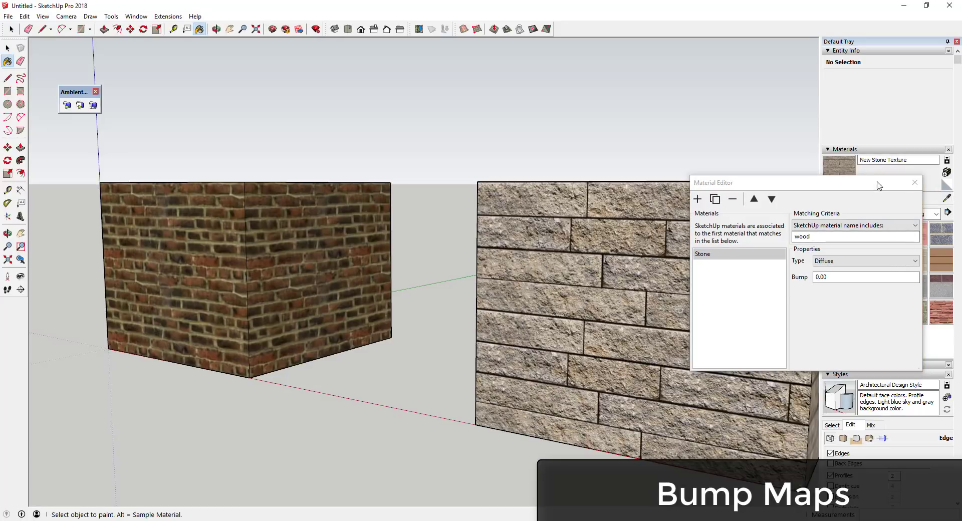
pyautogui.moveTo(833, 186); pyautogui.dragTo(781, 205)
pyautogui.click(826, 244)
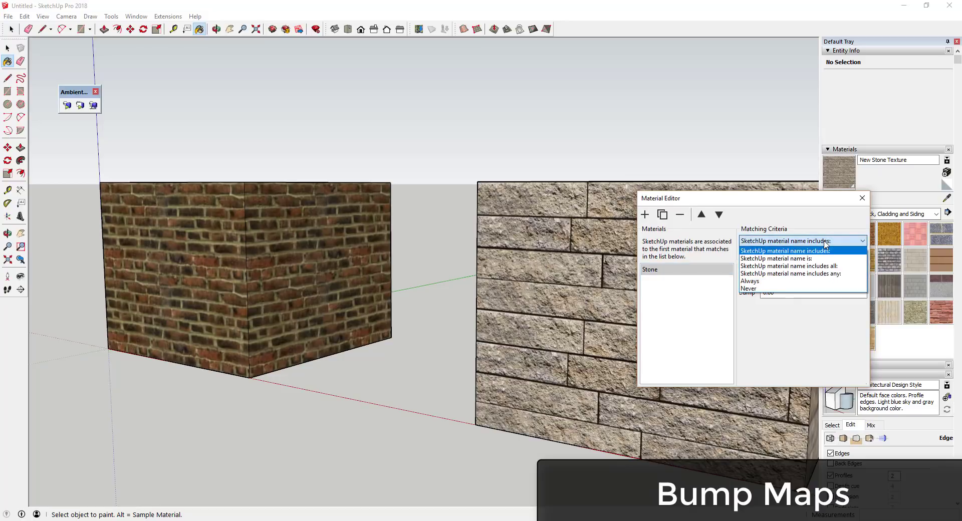
pyautogui.click(825, 243)
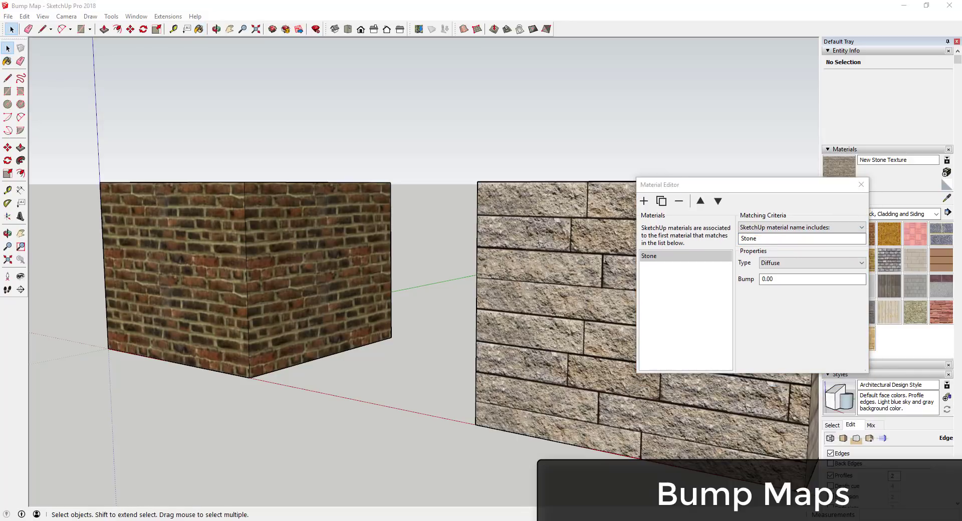
# Set the Stone rule's bump to 0.2 and re-render the viewport
pyautogui.click(808, 279)
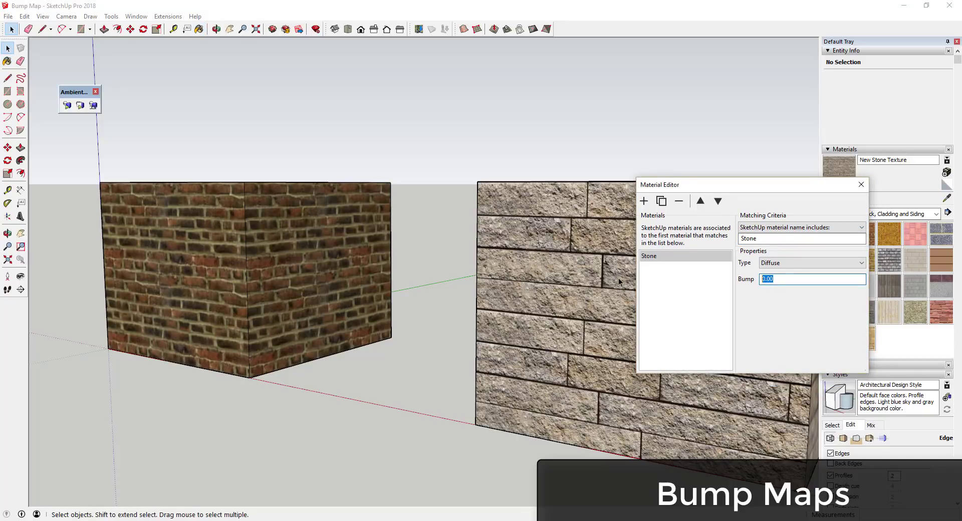
pyautogui.write('0.2')
pyautogui.press('Return')
pyautogui.click(66, 106)
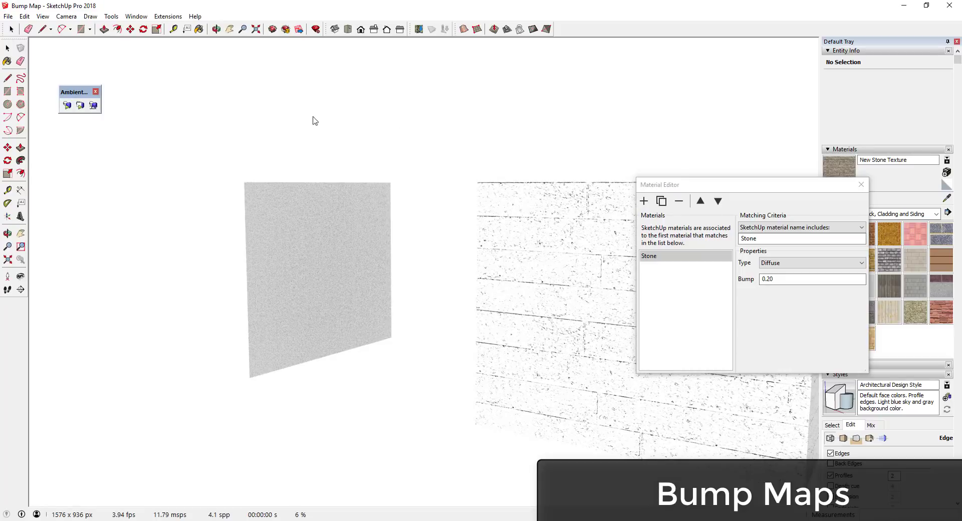